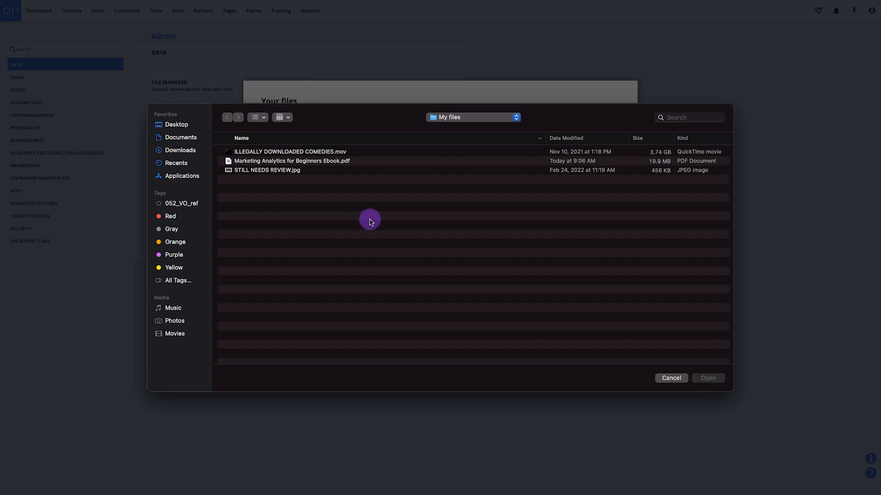
Upload Marketing Analytics for Beginners Ebook.pdf from the My files folder to the File Manager.
click(308, 172)
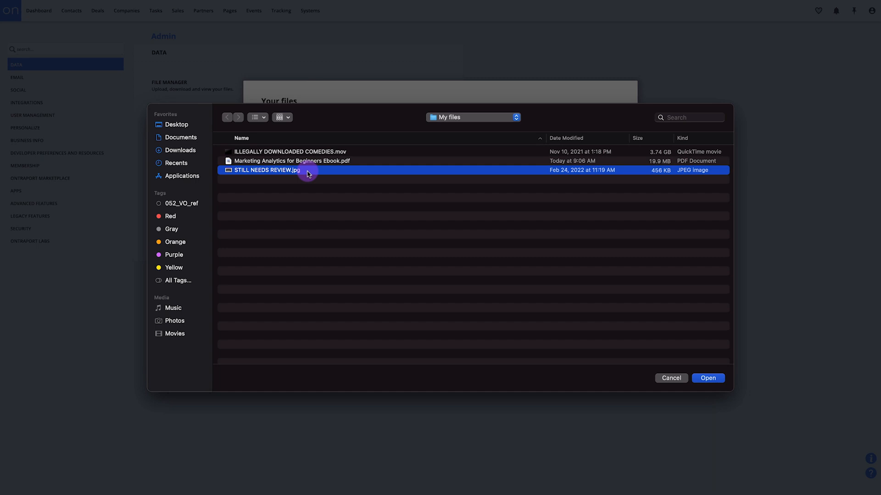
click(365, 151)
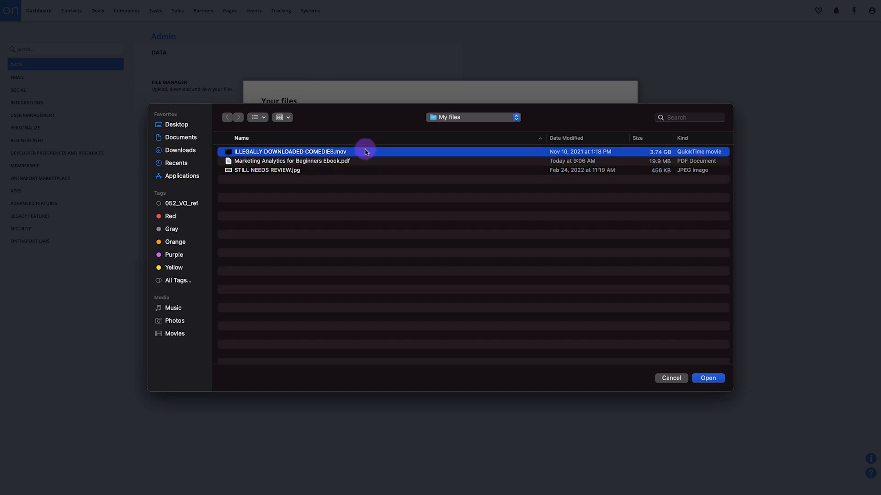
click(360, 165)
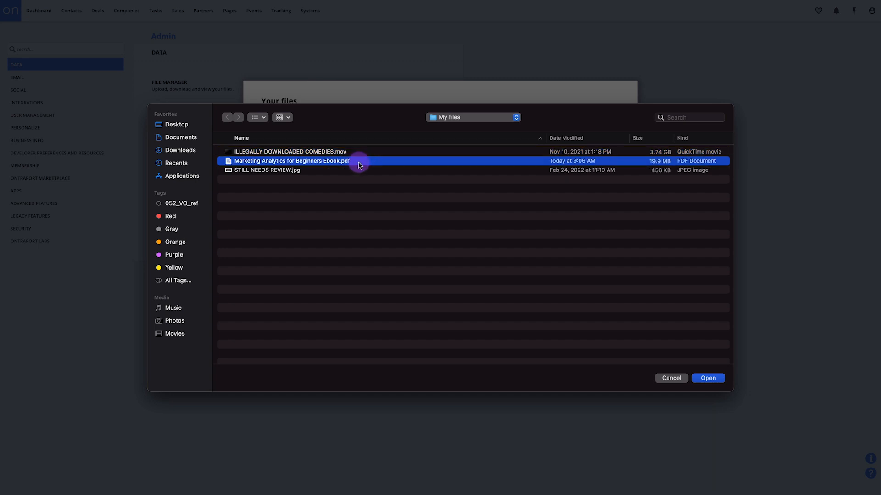
click(711, 378)
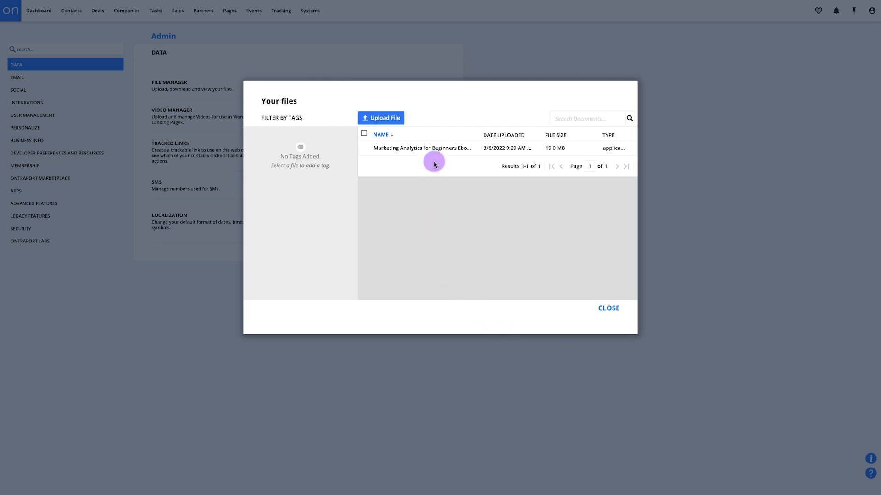
click(365, 149)
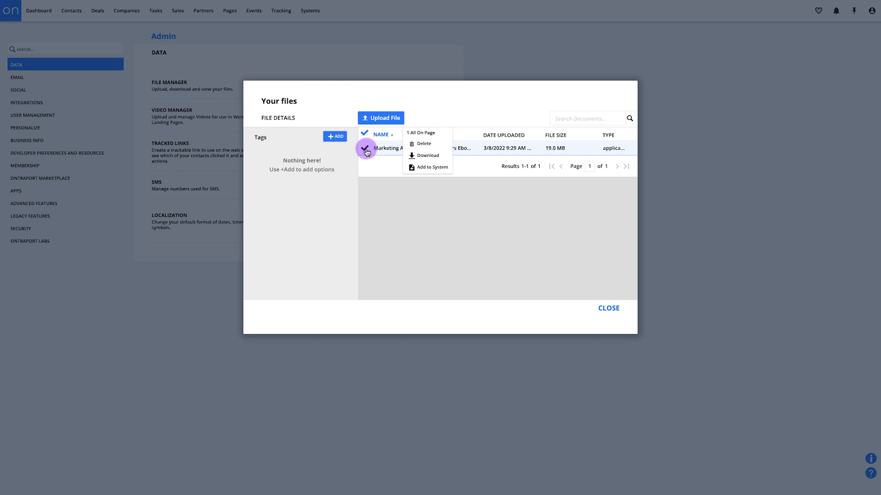
click(365, 149)
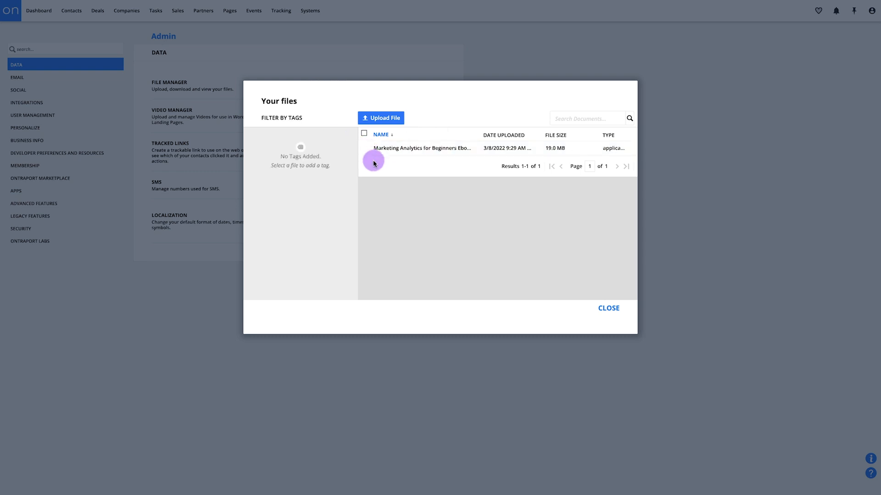
Upload Marketing Analytics for Beginners Ebook.pdf from the computer again, replacing the existing file of the same name.
click(384, 118)
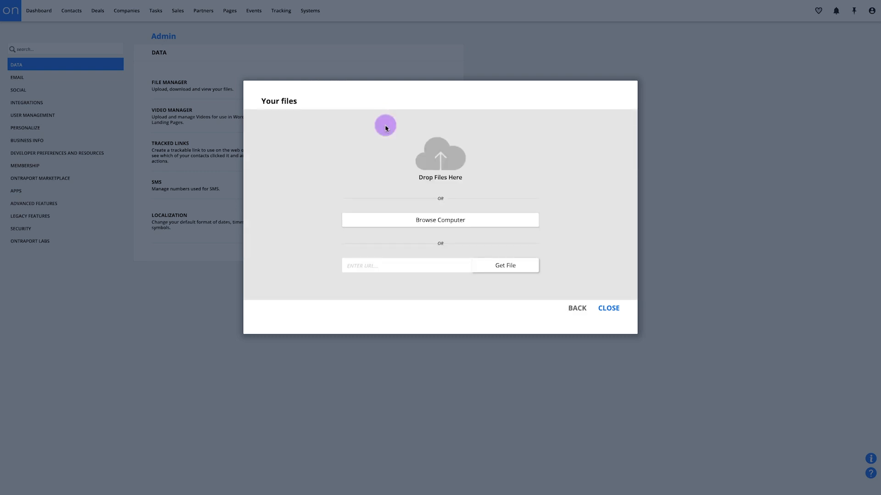
click(381, 221)
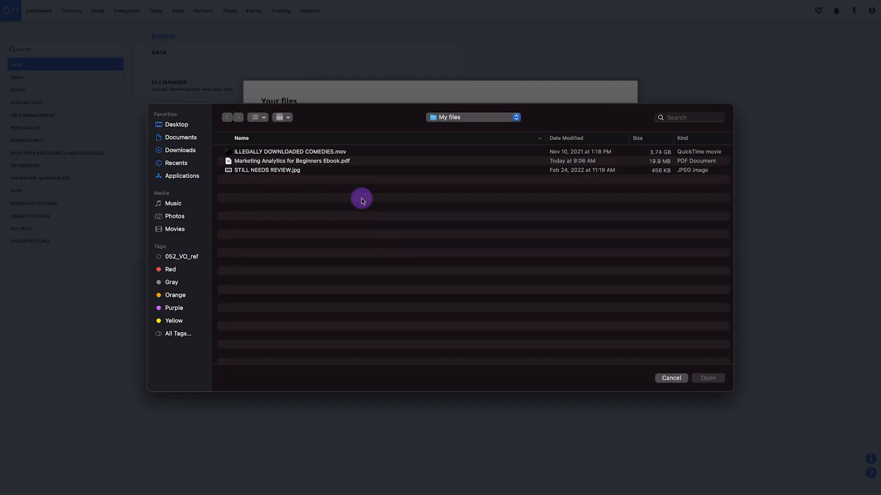
click(345, 162)
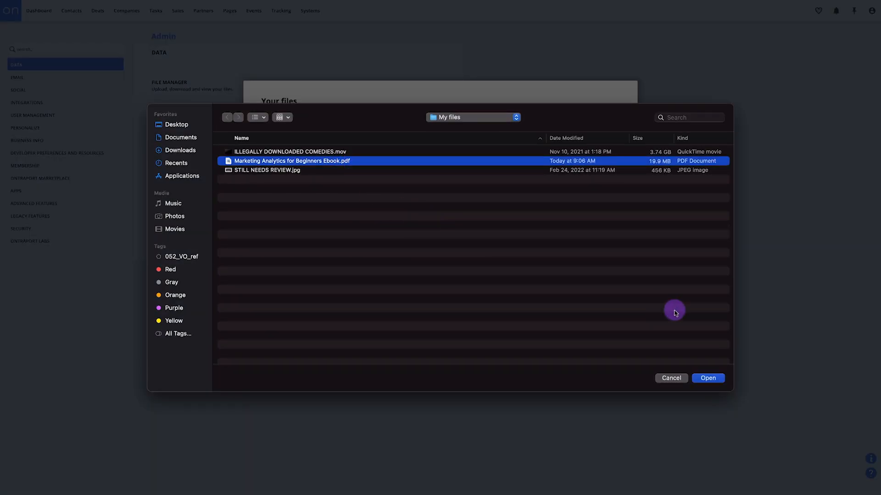
click(713, 378)
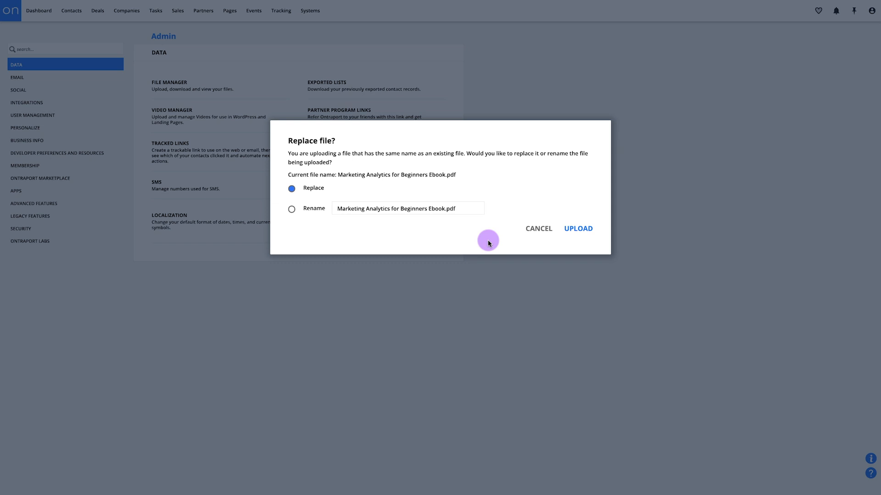
click(580, 229)
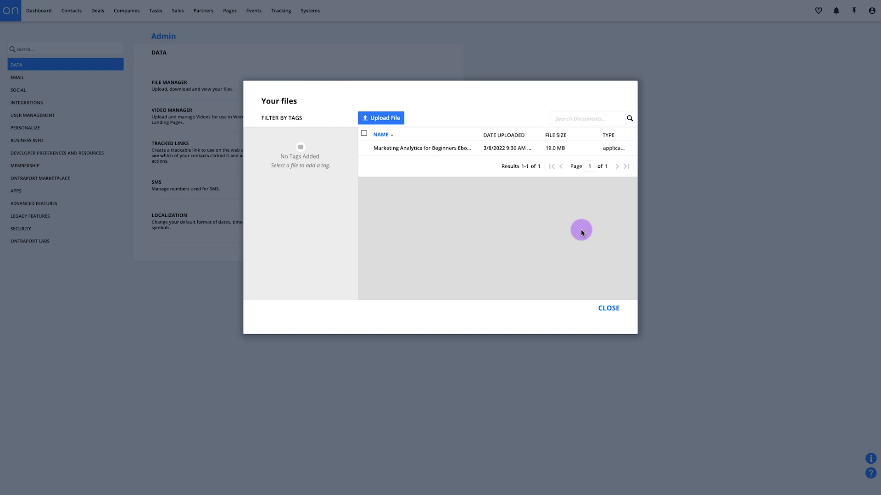
Add the tag Guide to the uploaded Marketing Analytics ebook and close the file manager.
click(365, 148)
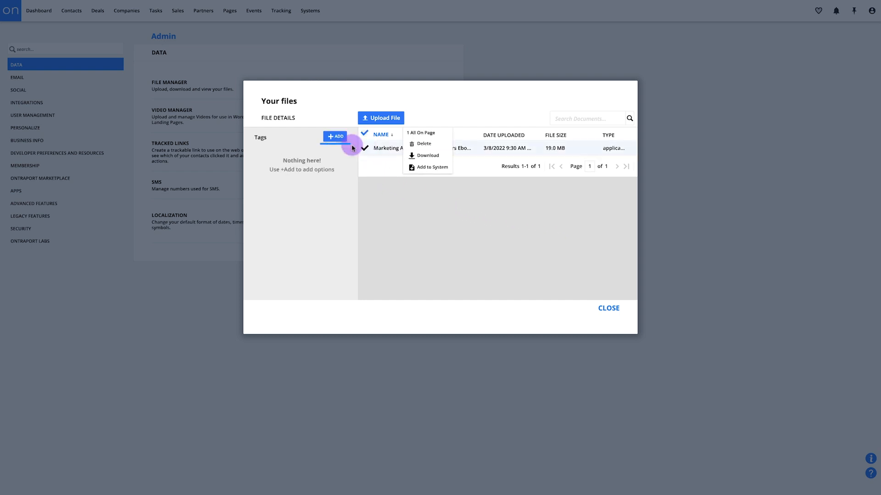
click(334, 136)
click(334, 147)
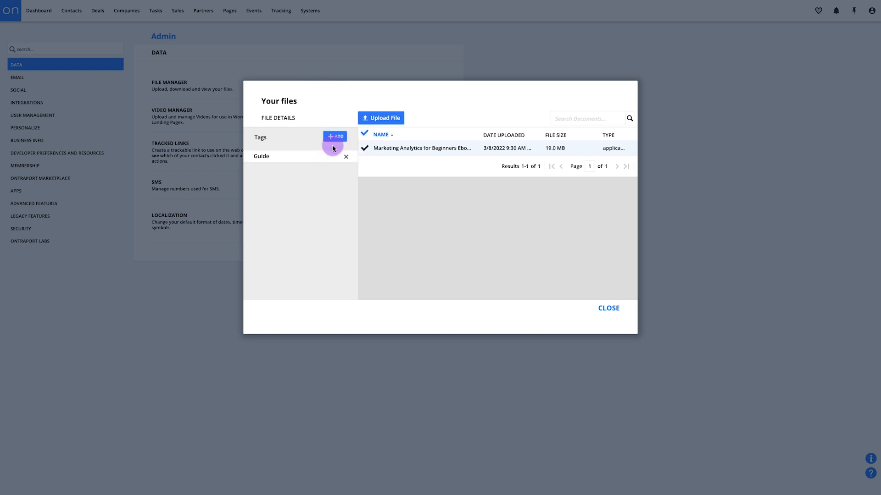
click(610, 309)
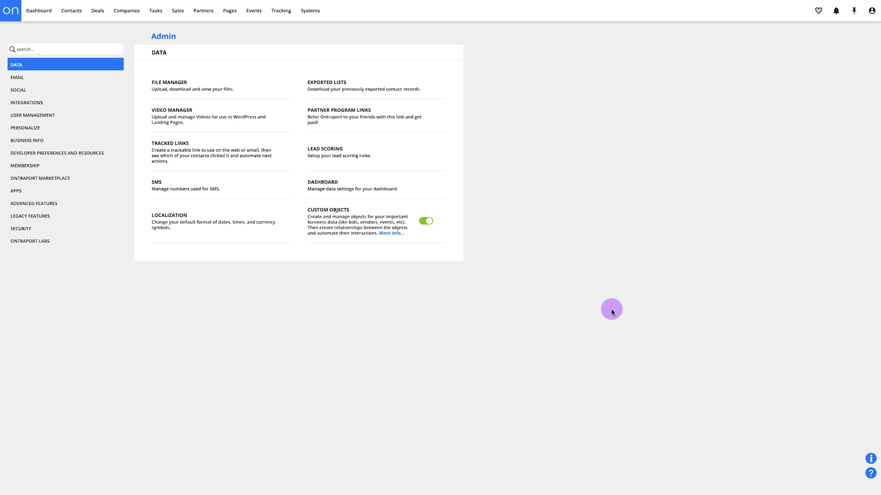
Create a new tracked link from the administration data settings, name it "Join Meeting Link" and paste its destination URL.
click(871, 10)
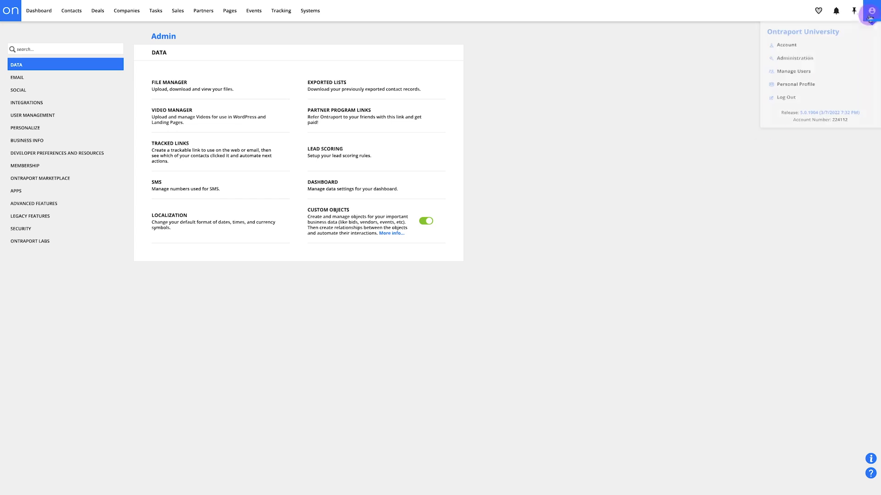
click(828, 58)
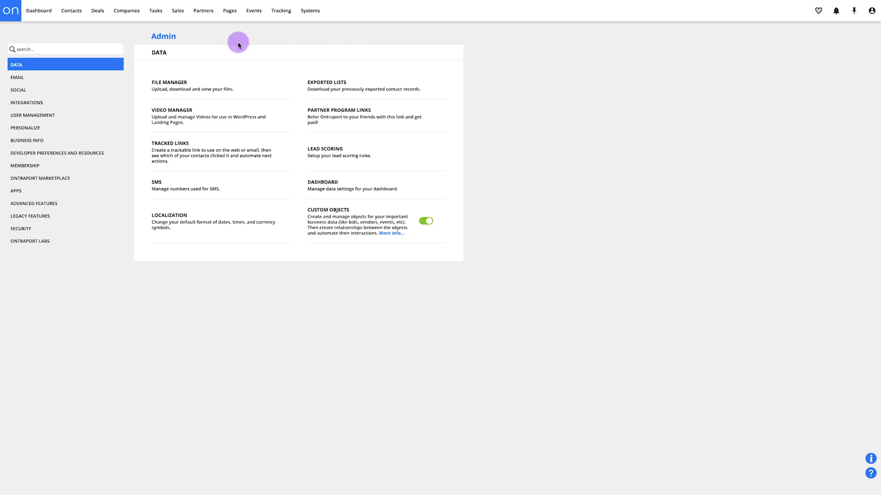
click(198, 168)
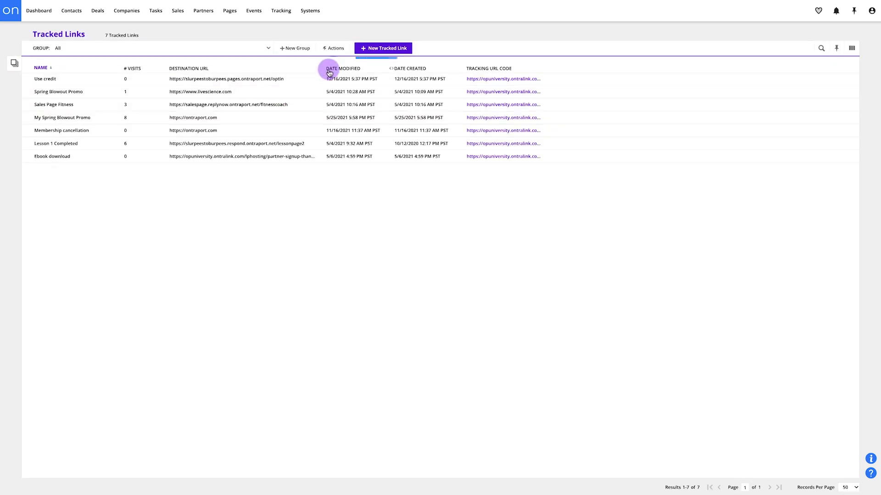
click(364, 50)
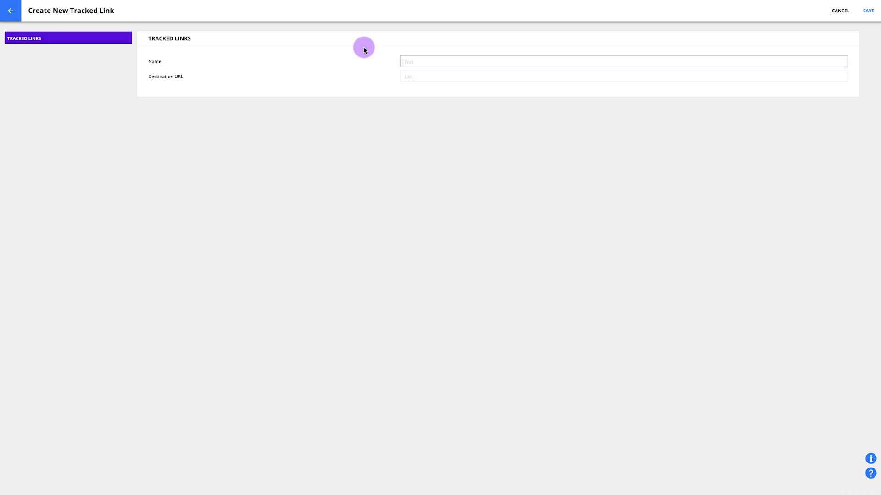
click(404, 60)
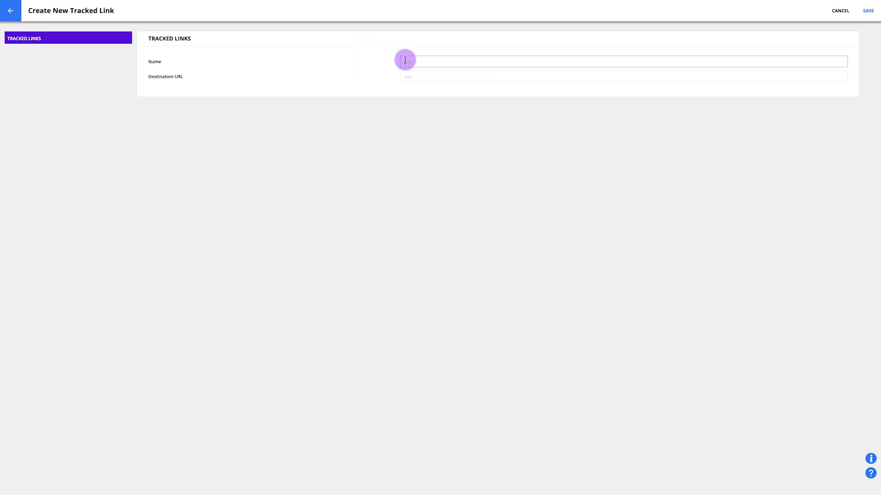
text(Join Meeting Link)
click(408, 75)
key(ctrl+v)
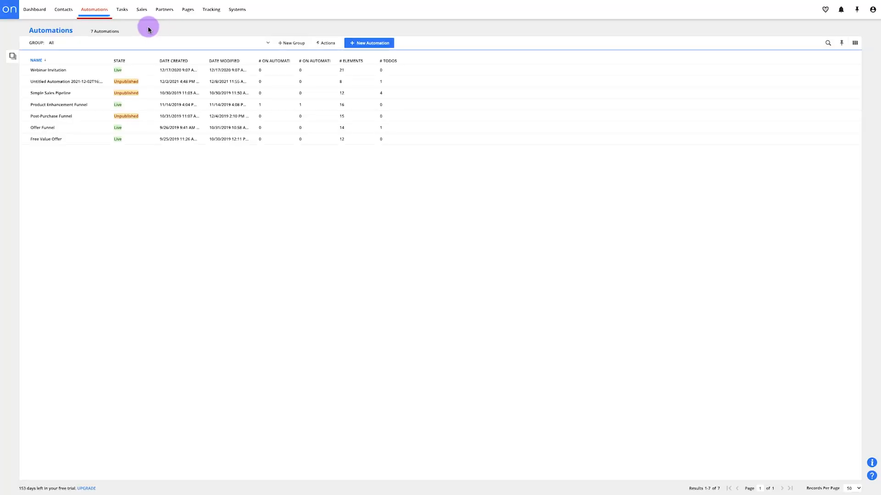
Create a new Simple Mail message in the Contacts messages and name it "Delivery Email".
mouse_move(95, 14)
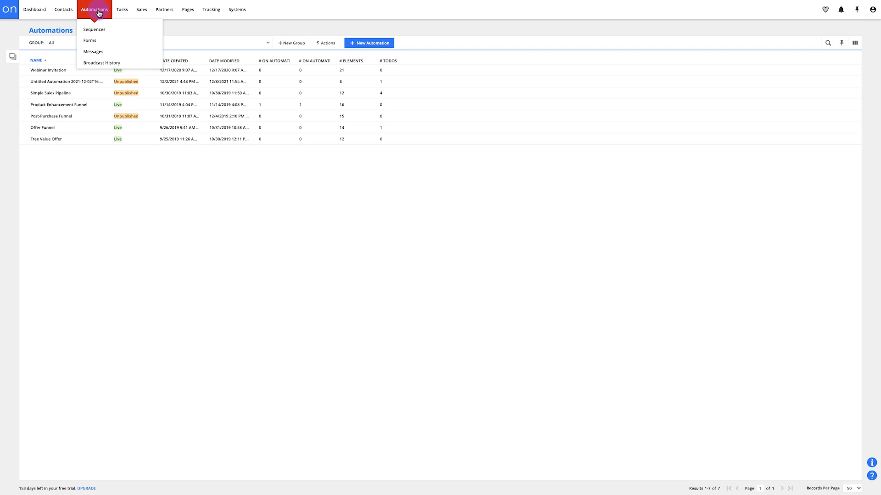
click(109, 52)
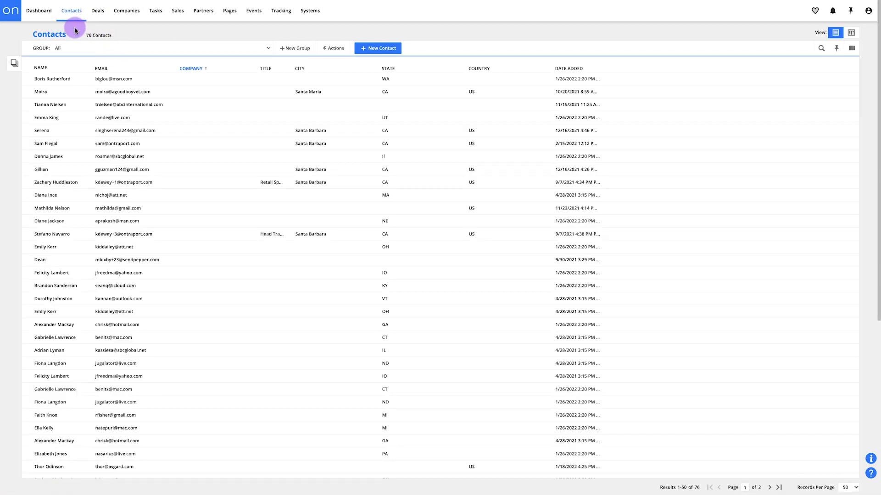
mouse_move(66, 15)
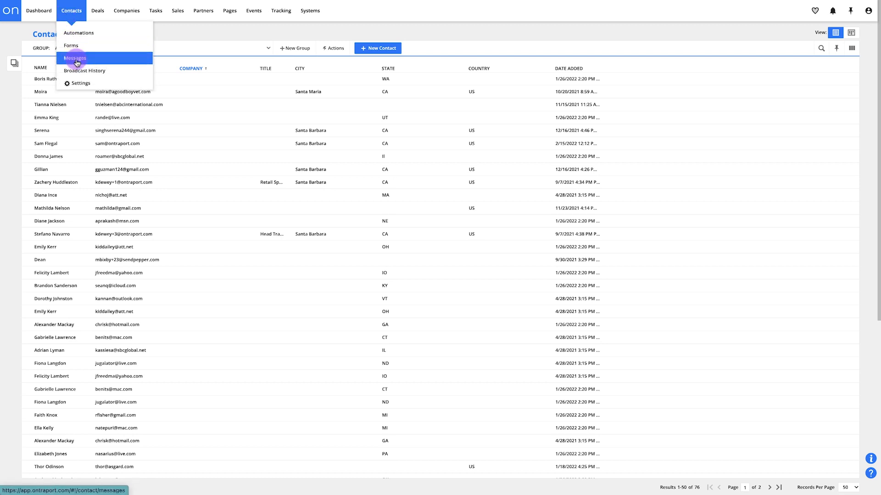
click(92, 60)
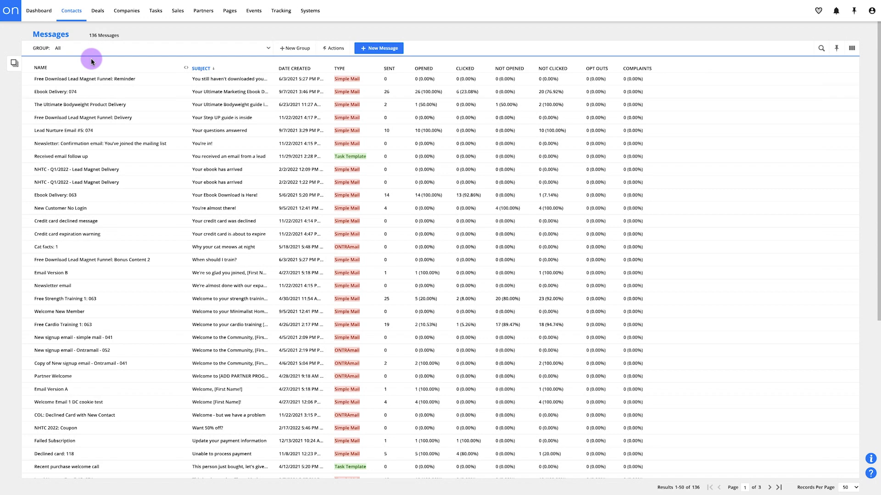
click(374, 49)
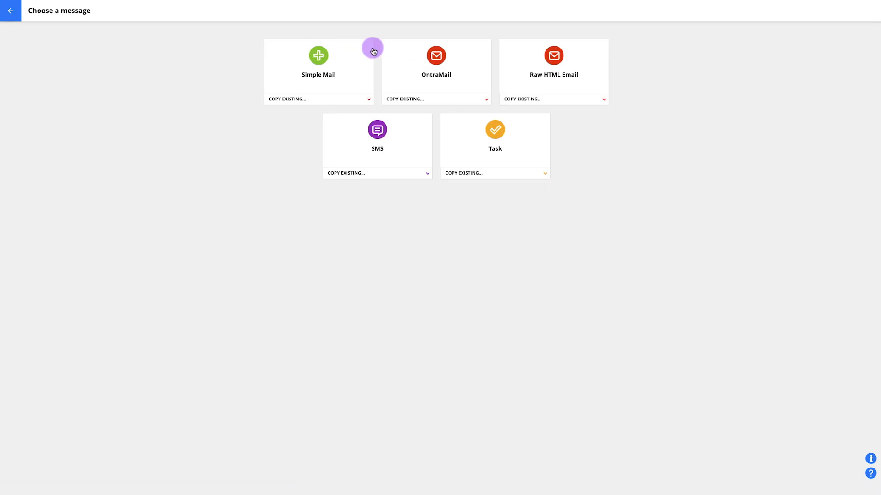
click(347, 85)
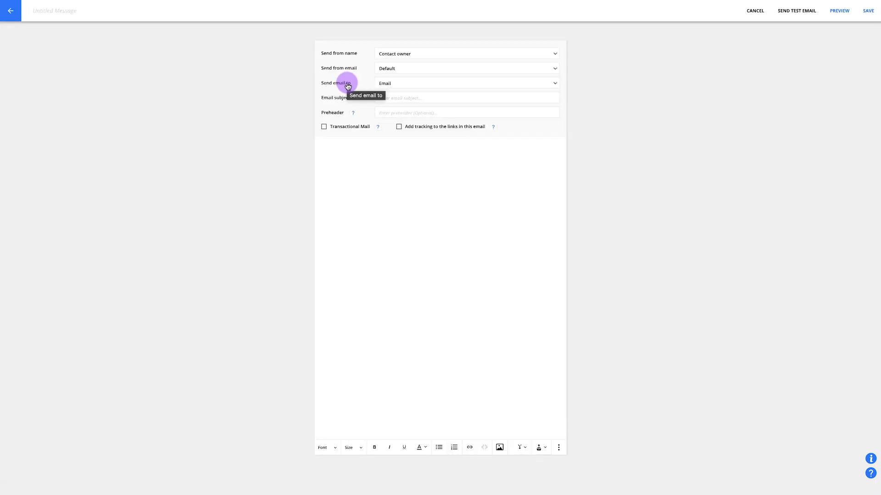
click(118, 13)
text(Delivery Email)
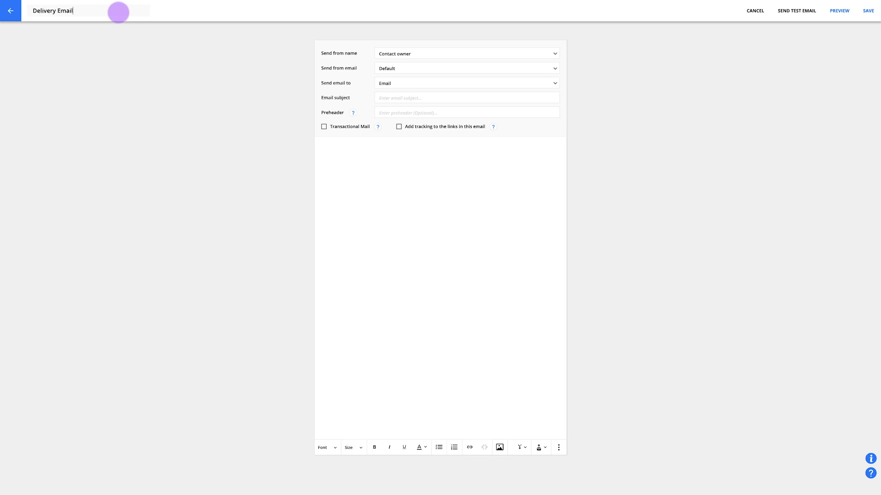
Add the text "Click here to download" to the email body and link it to the Ontraport hosted Marketing Analytics for Beginners Ebook file.
click(325, 156)
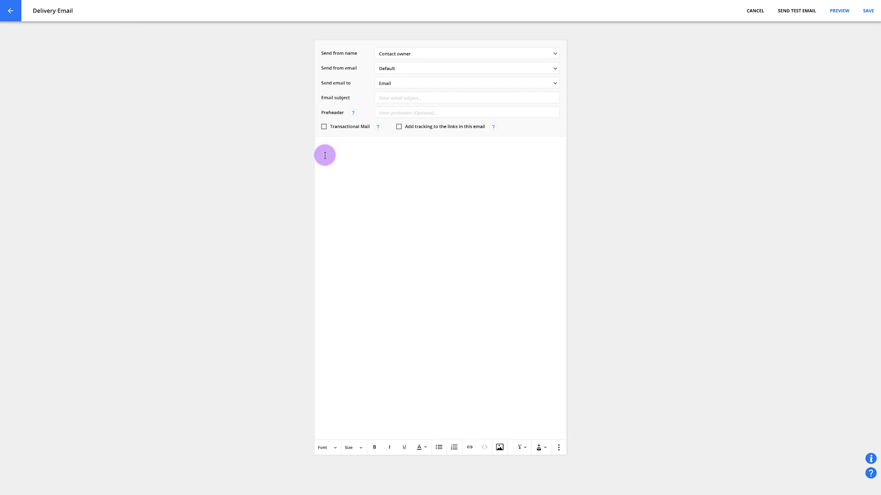
text(Click here to download)
drag(370, 147, 317, 147)
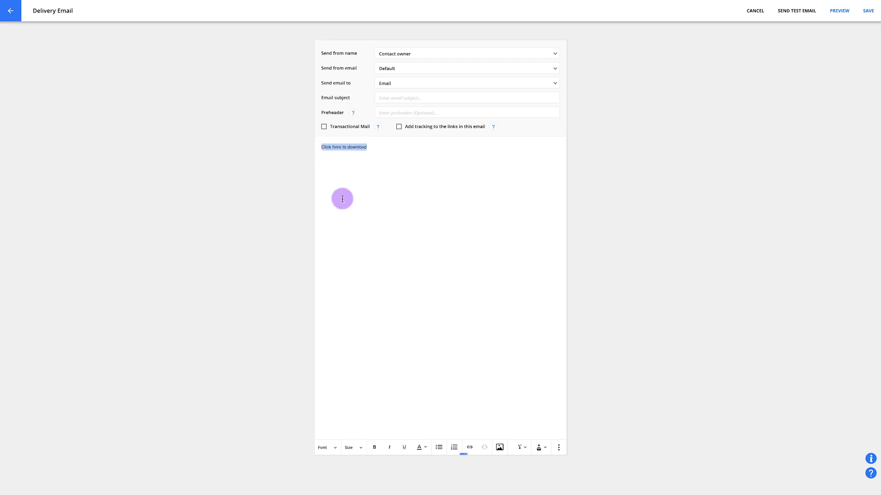
click(470, 448)
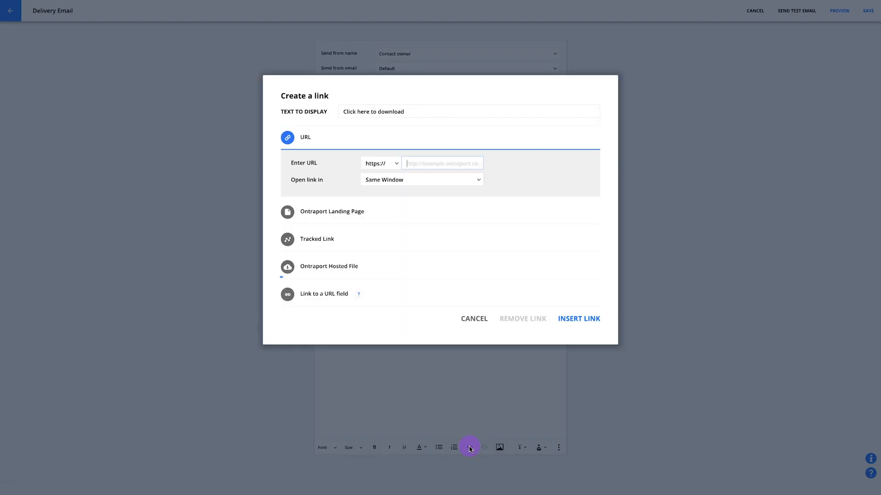
click(379, 266)
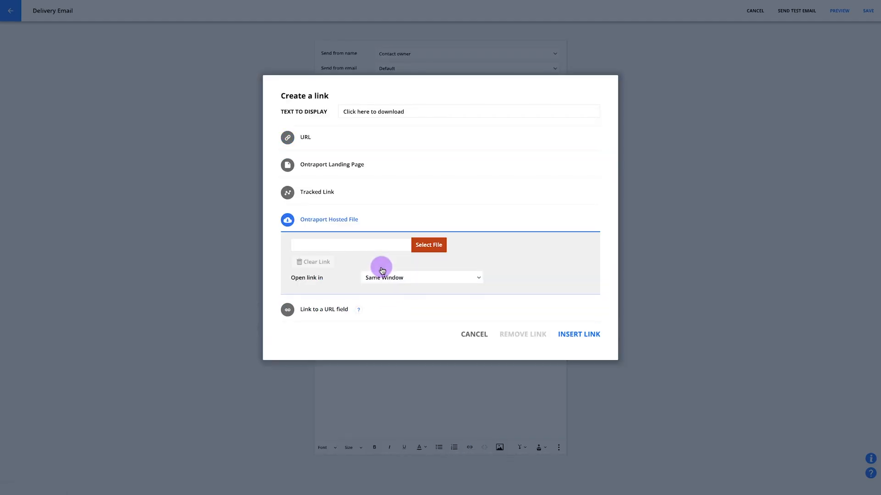
click(423, 247)
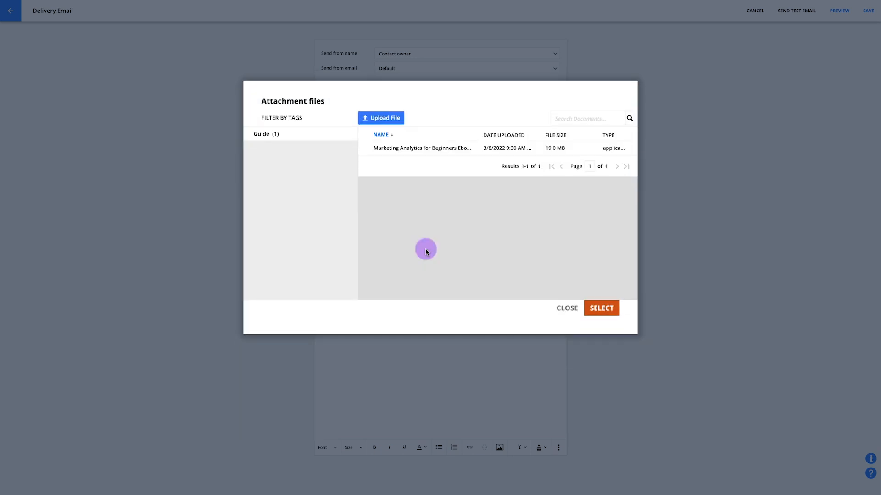
click(365, 149)
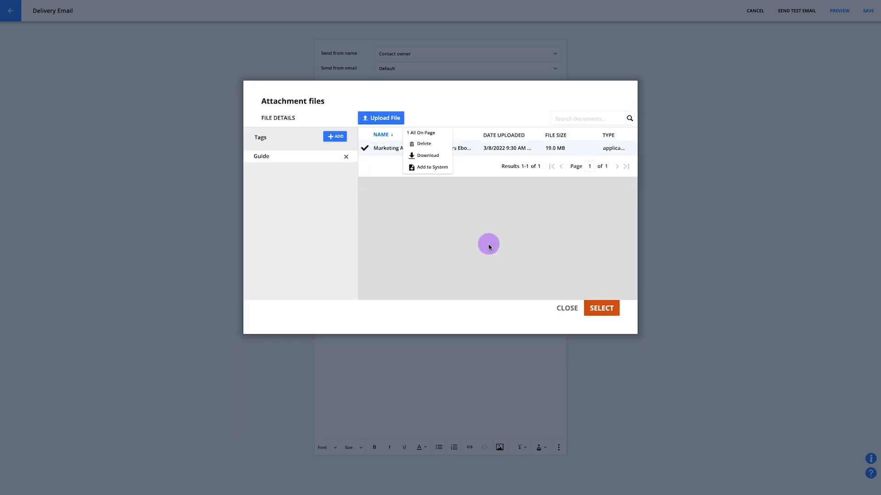
click(605, 304)
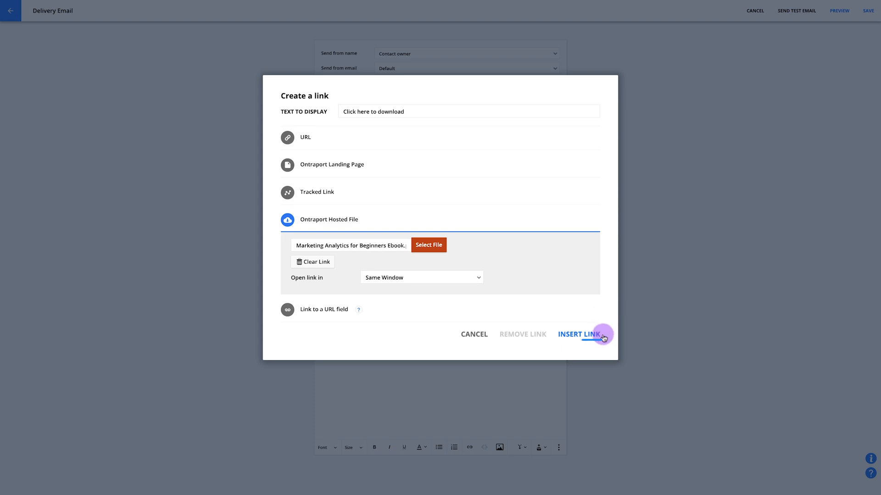
click(579, 335)
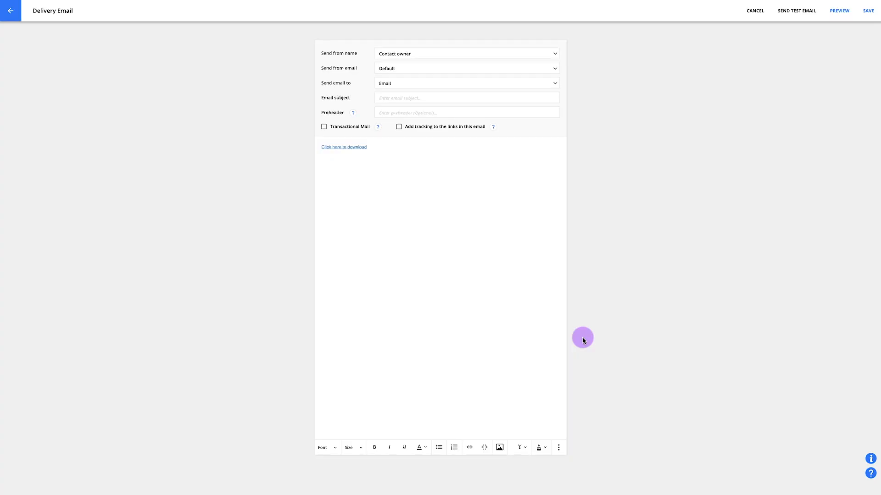
Try the Join Meeting Link tracked link on the "Click here to download" text, then reinsert the Ontraport hosted file link.
drag(379, 147, 320, 148)
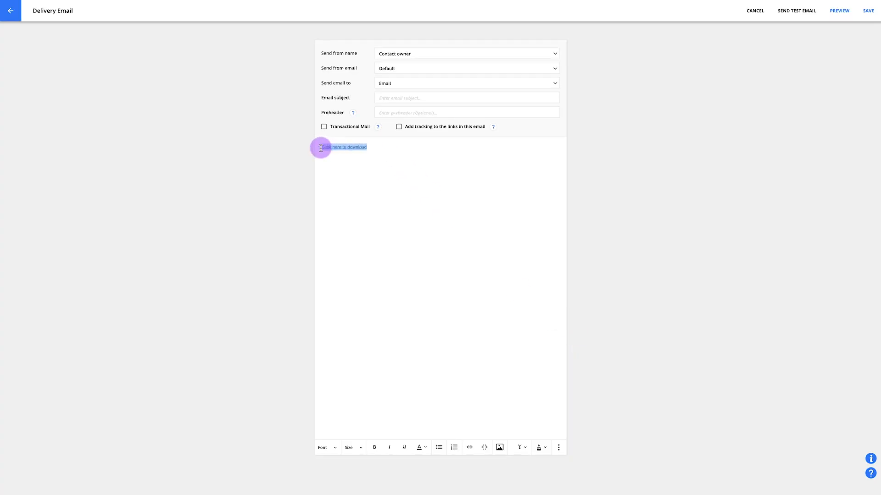
click(469, 448)
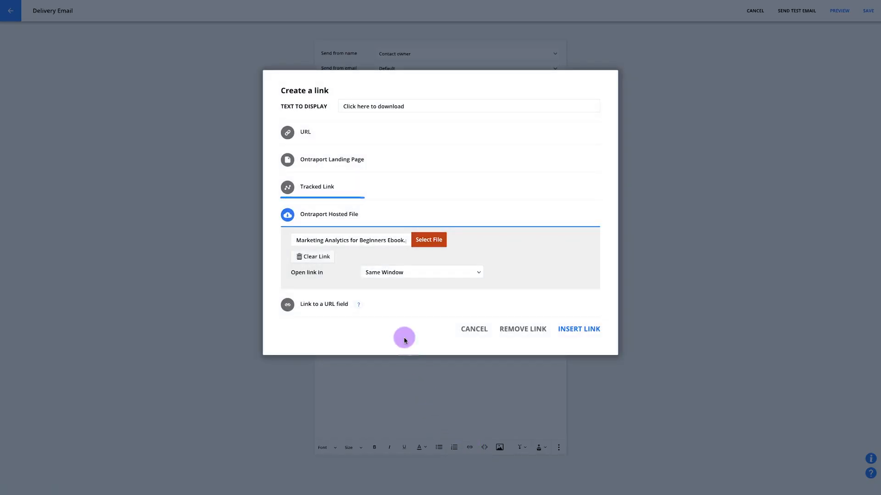
click(373, 200)
click(376, 212)
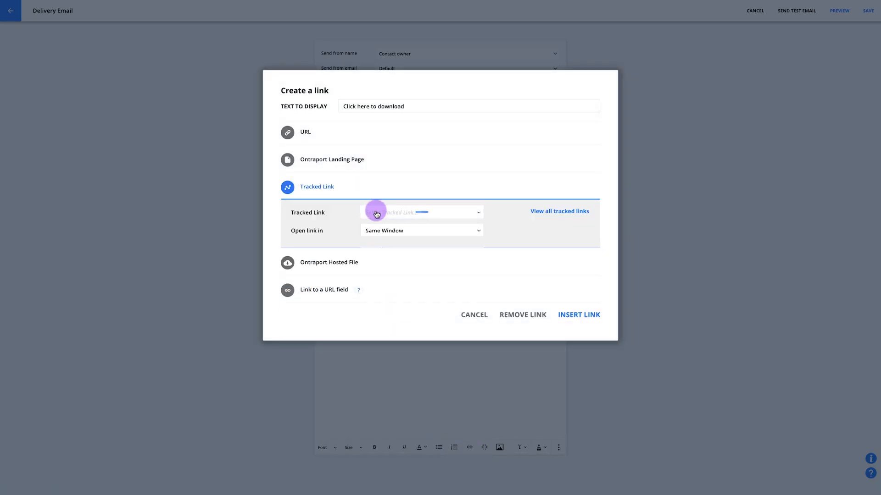
click(393, 247)
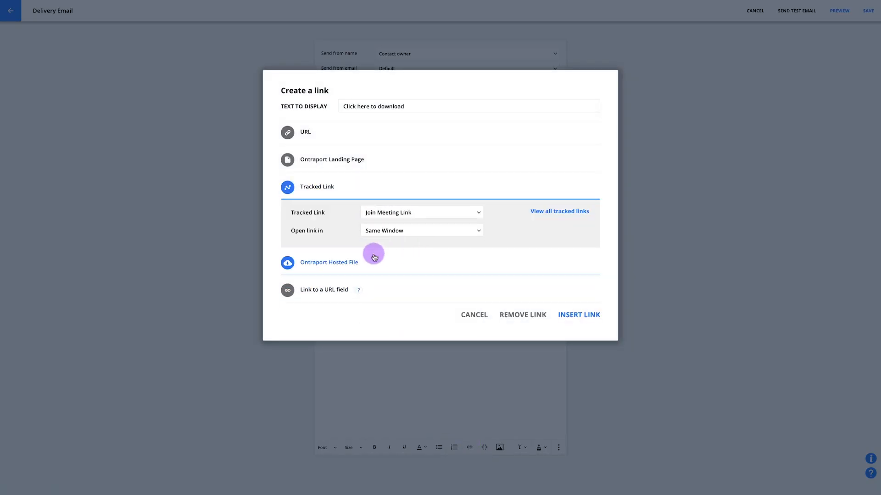
click(369, 265)
click(589, 328)
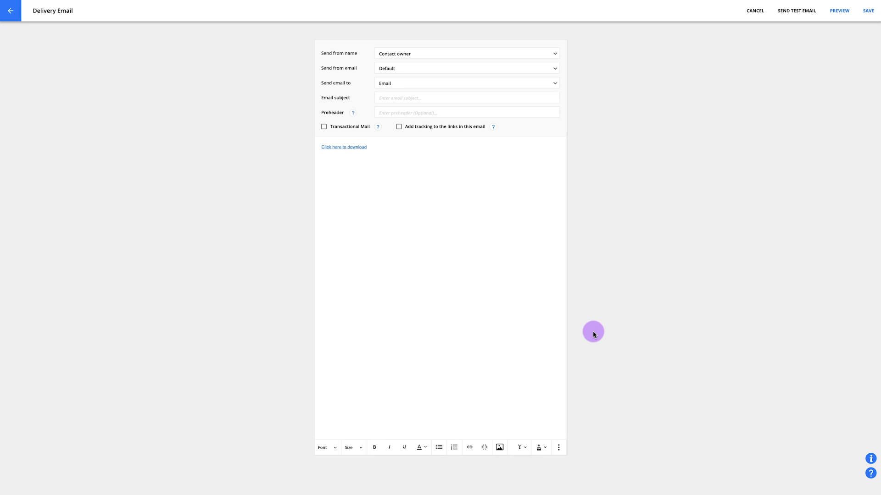
Replace the linked text in the email body with the hosted "Click here to download" button image.
drag(400, 148, 302, 146)
key(BackSpace)
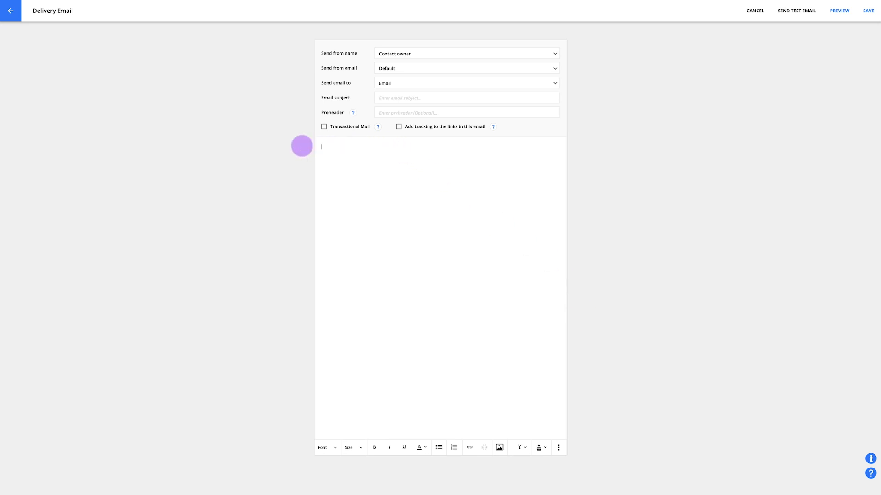
click(500, 447)
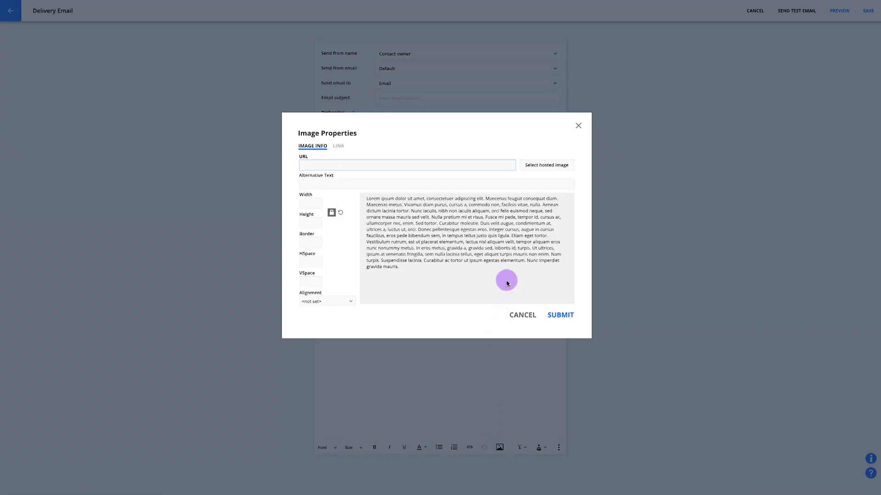
click(528, 165)
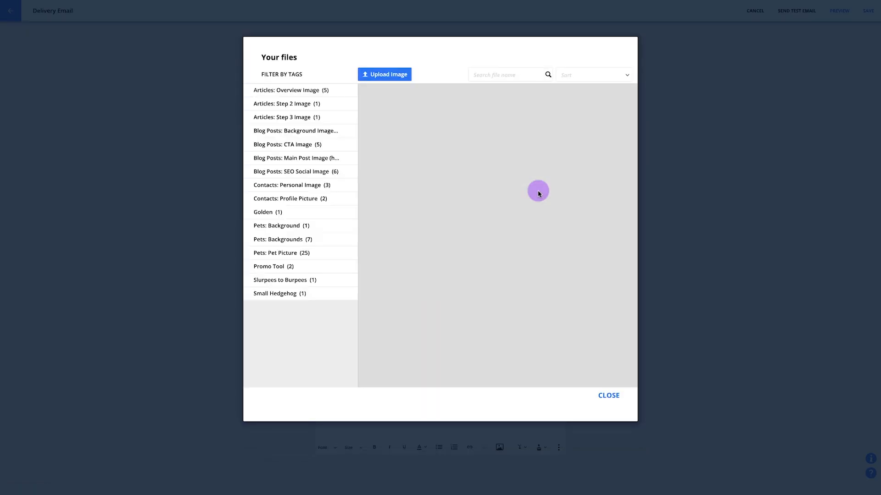
mouse_move(418, 134)
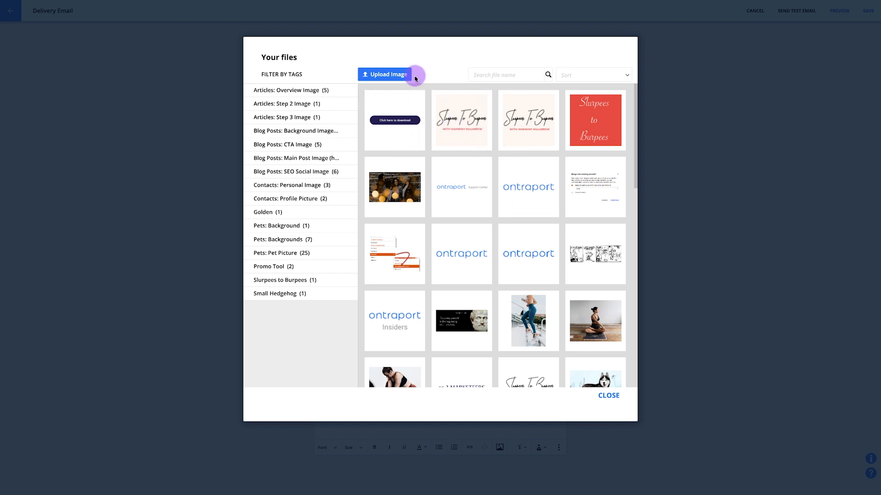
mouse_move(402, 121)
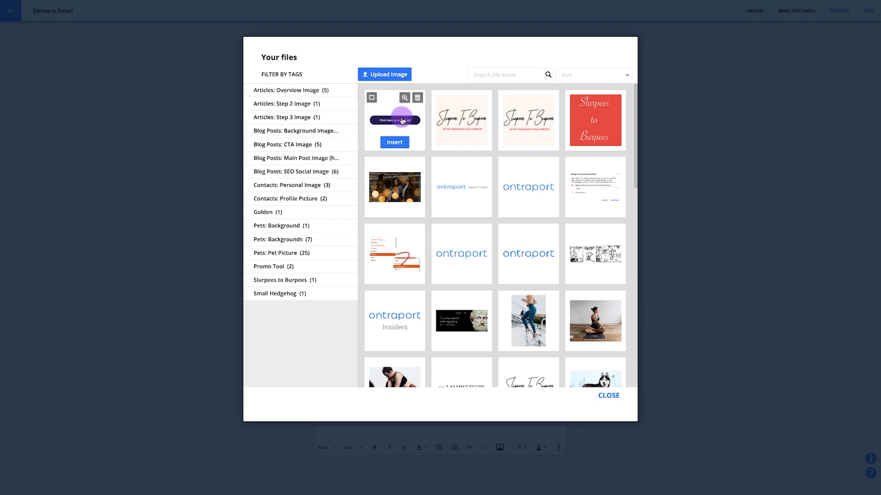
click(394, 142)
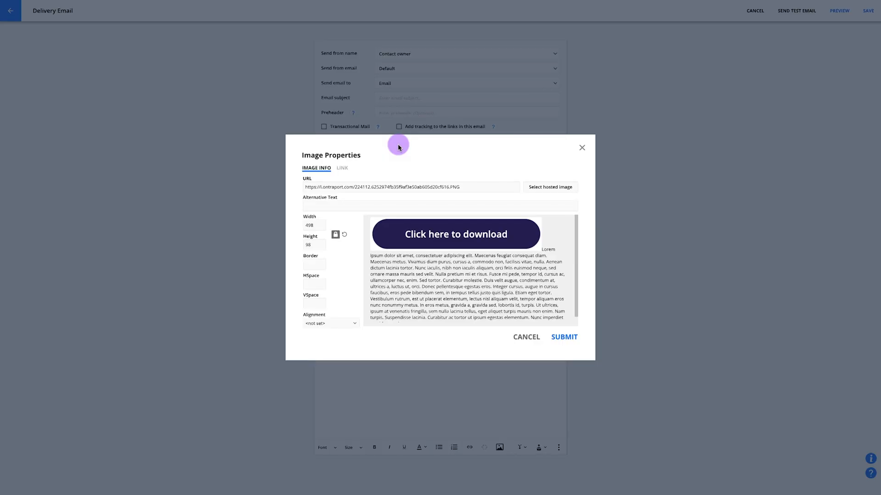
click(563, 338)
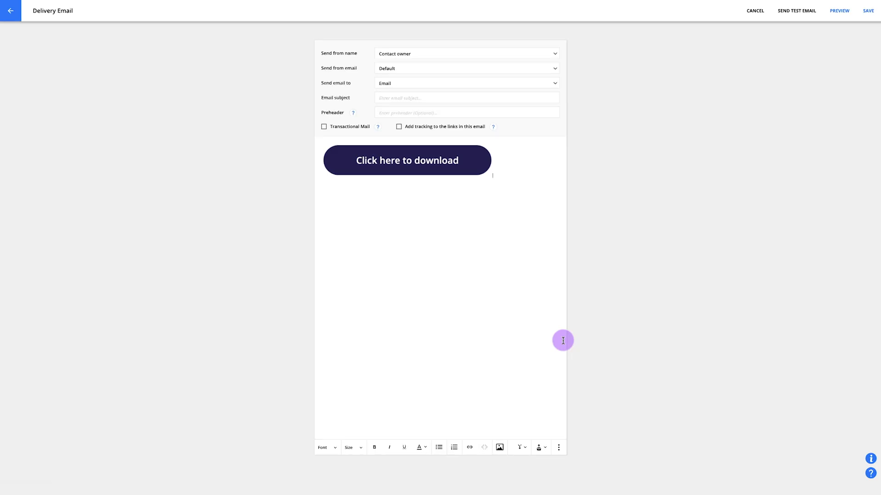
Set the width of the download button image to 150.
click(443, 166)
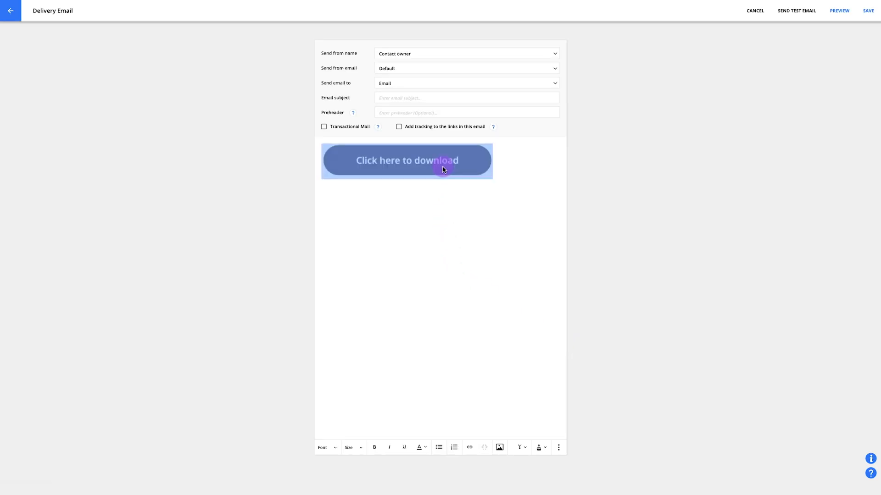
click(501, 447)
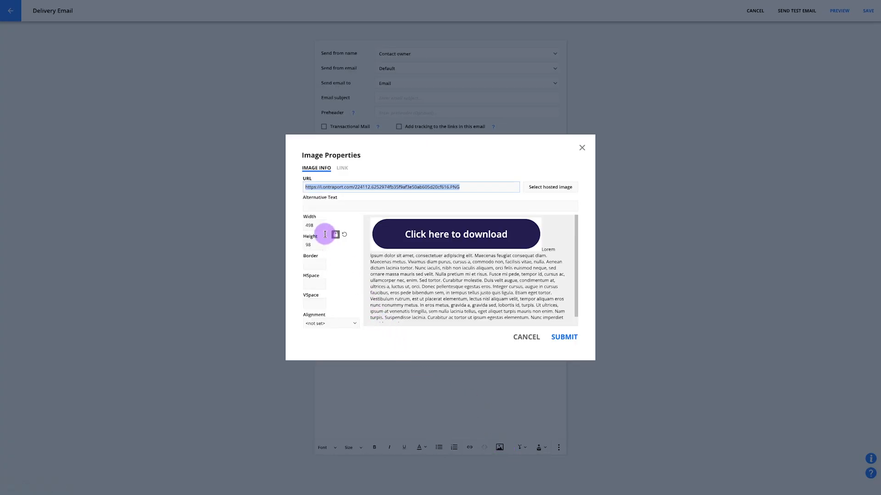
double_click(308, 226)
text(150)
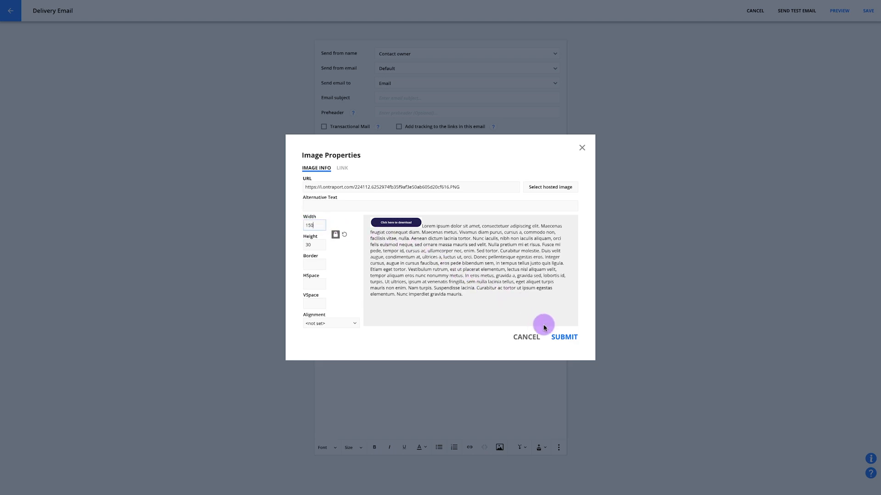
click(556, 336)
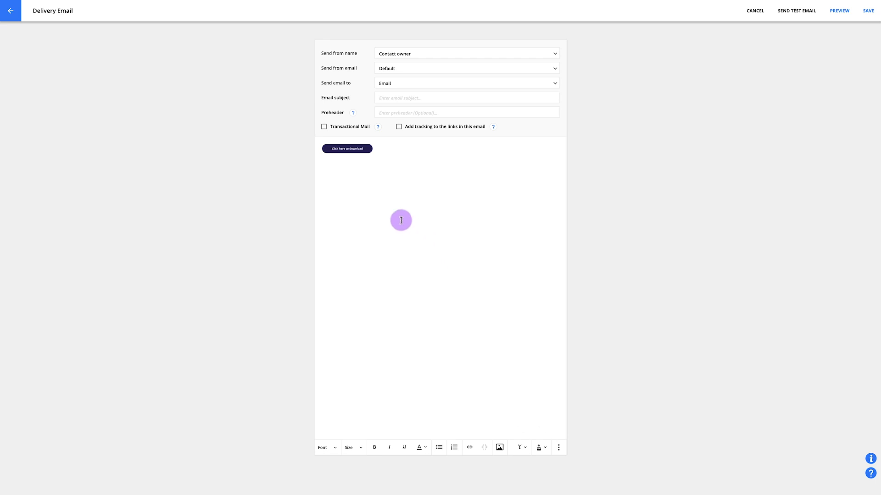
Link the download button image to the Ontraport hosted Marketing Analytics for Beginners Ebook file.
click(352, 154)
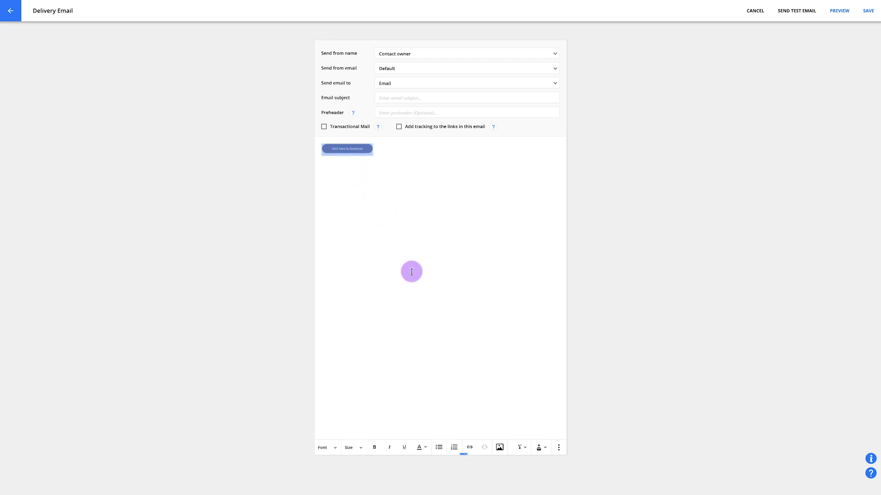
click(470, 448)
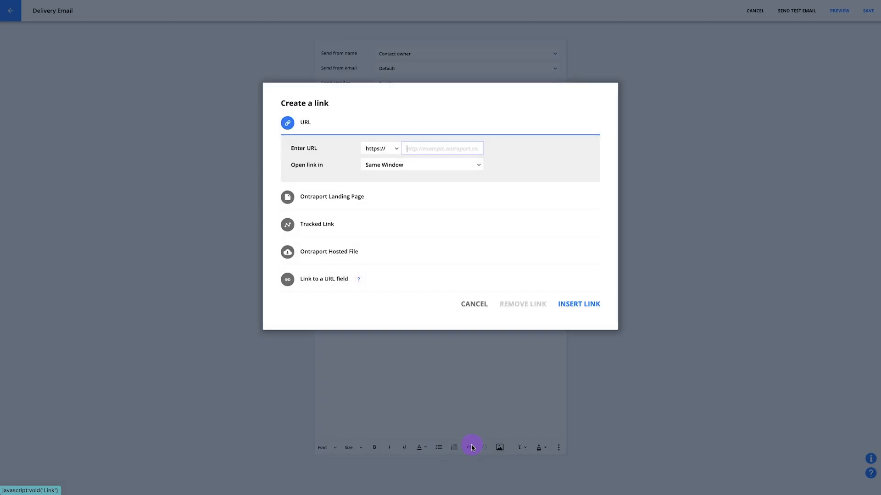
click(380, 252)
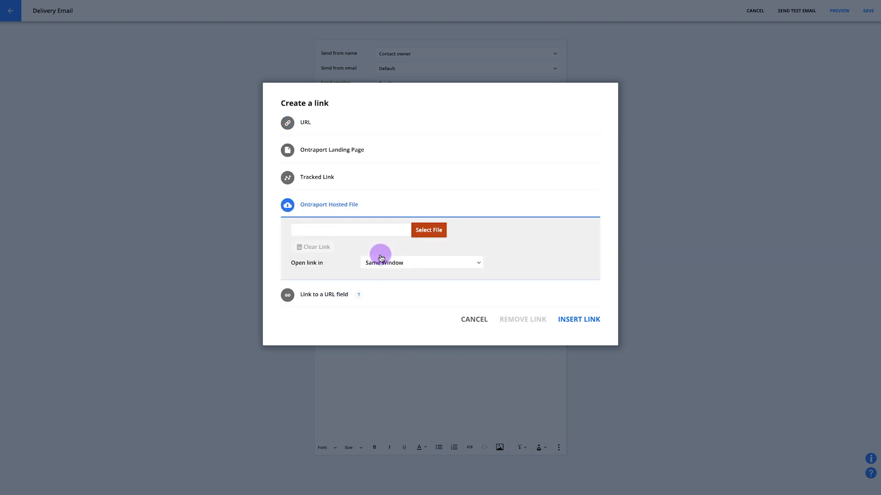
click(421, 233)
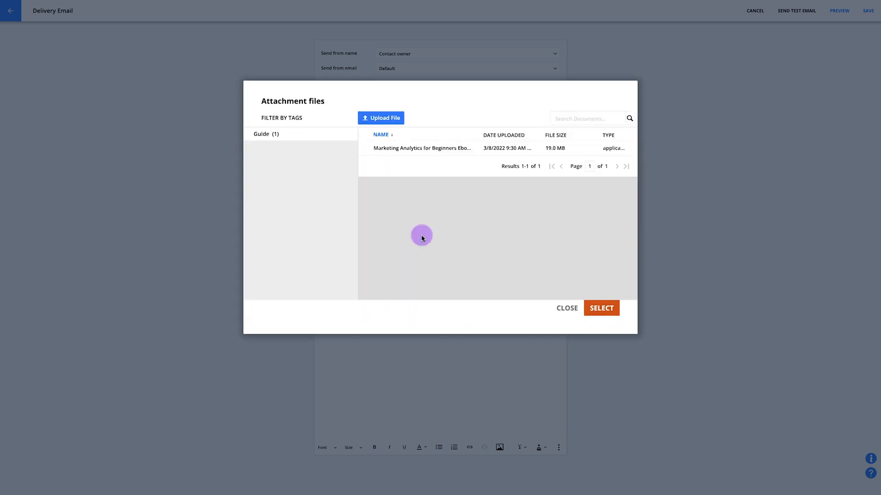
click(364, 148)
click(601, 308)
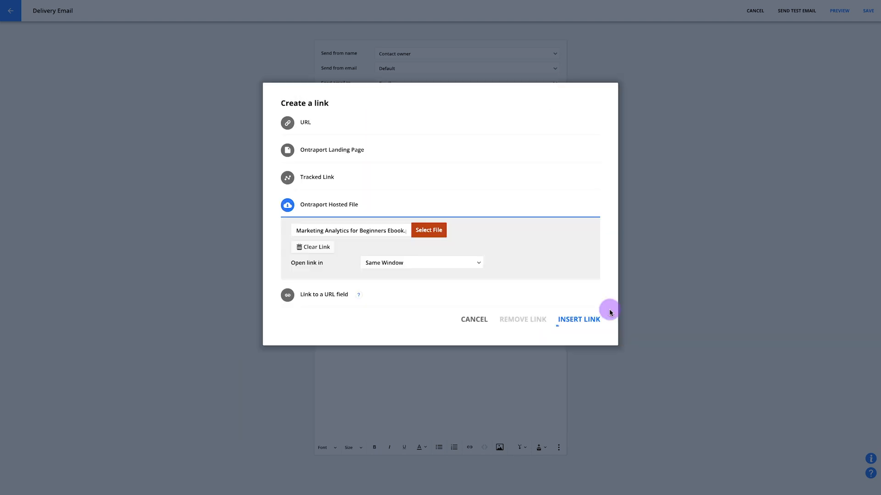
click(582, 319)
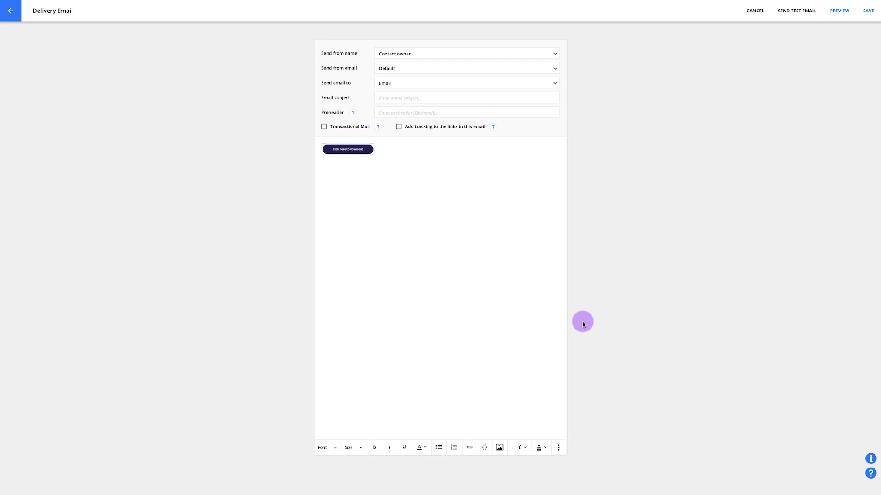
Enter the subject "Your Marketing Analytics for Beginners Ebook is here! 📚" and write a purchase thank-you message signed The 3 Marketeers Team around the download button.
click(420, 99)
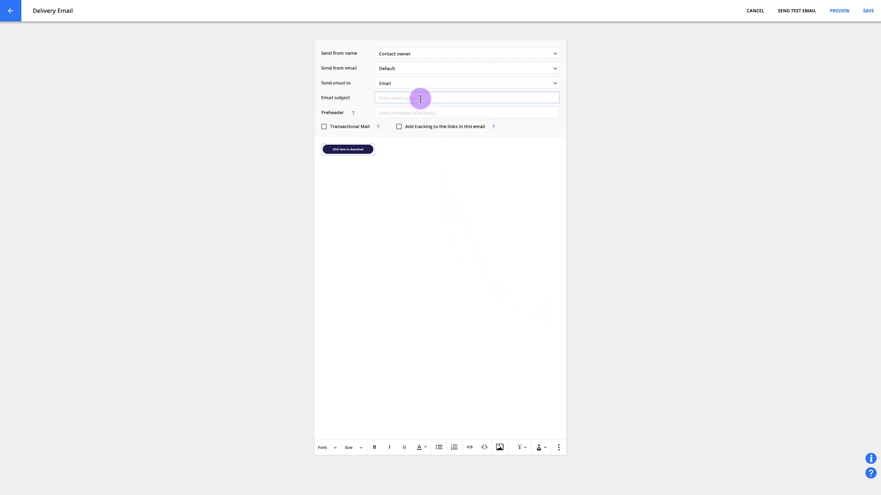
text(Your Marketing Analytics for Beginners Ebook is here! 📚)
click(315, 149)
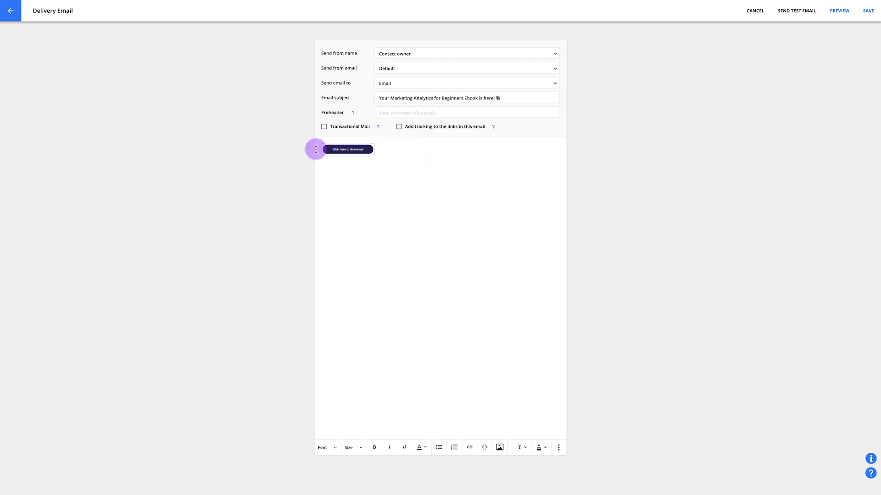
text(Hi [First Name], Thank you so much for your purchase! I hope you enjoy learning all about marketing analytics. Cheers, The 3 Marketeers Team)
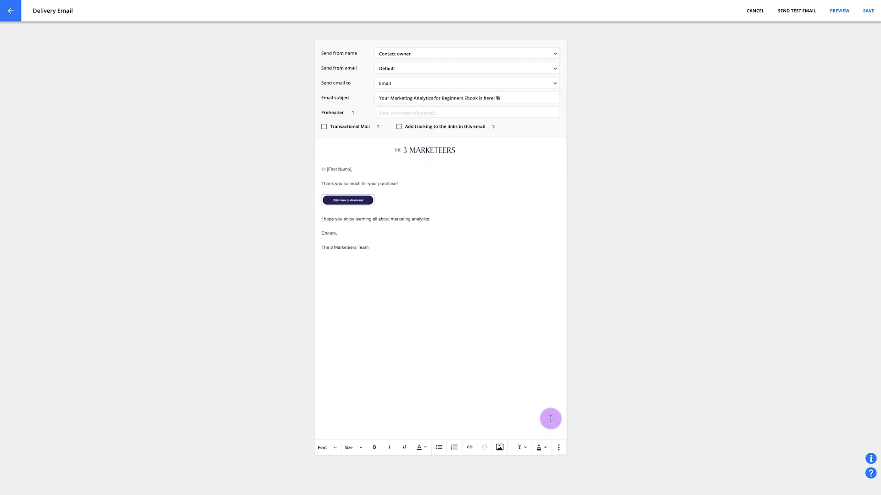
Mark the email as Transactional Mail, certifying that it is not a marketing email, and save it.
click(323, 127)
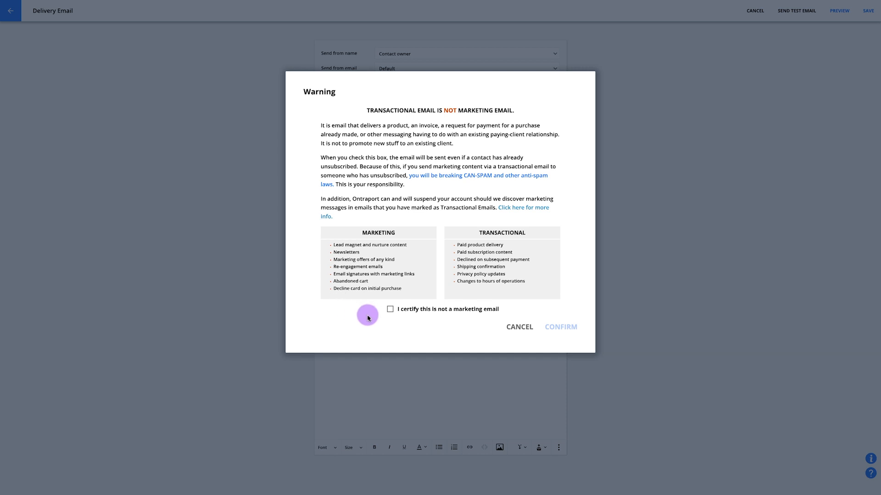
click(388, 310)
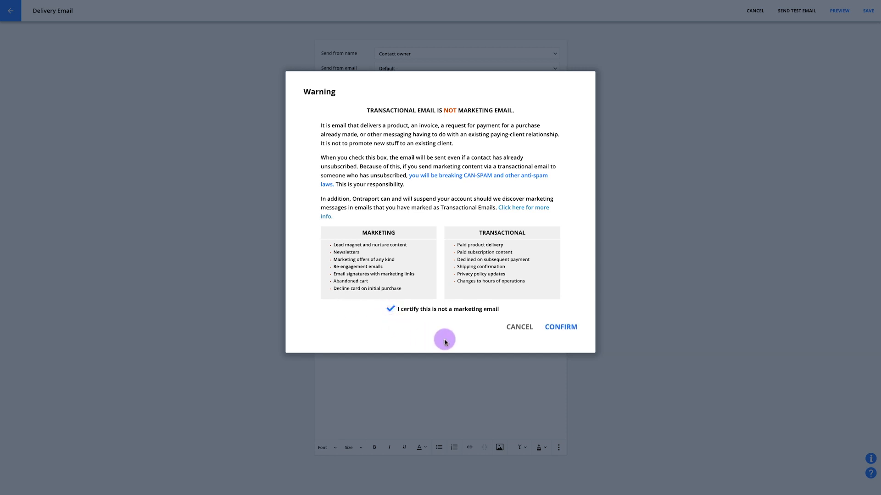
click(558, 327)
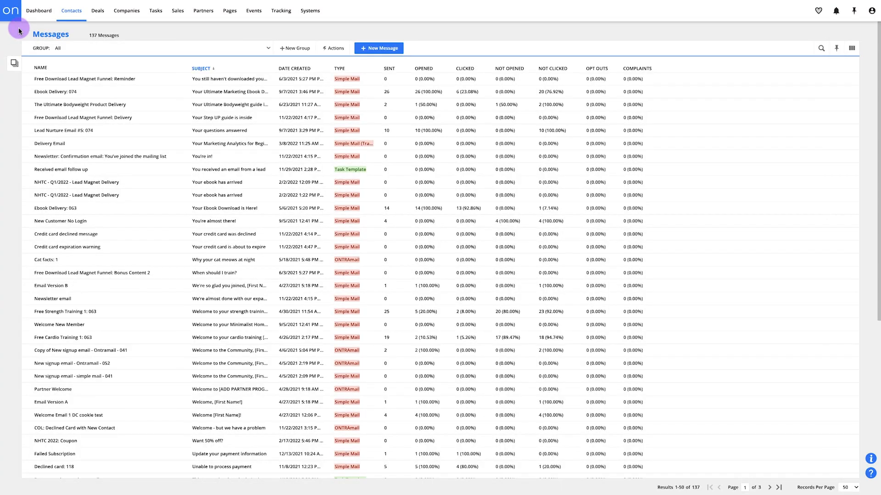
Create a new Contacts automation from scratch and name it "Ebook Delivery".
click(61, 17)
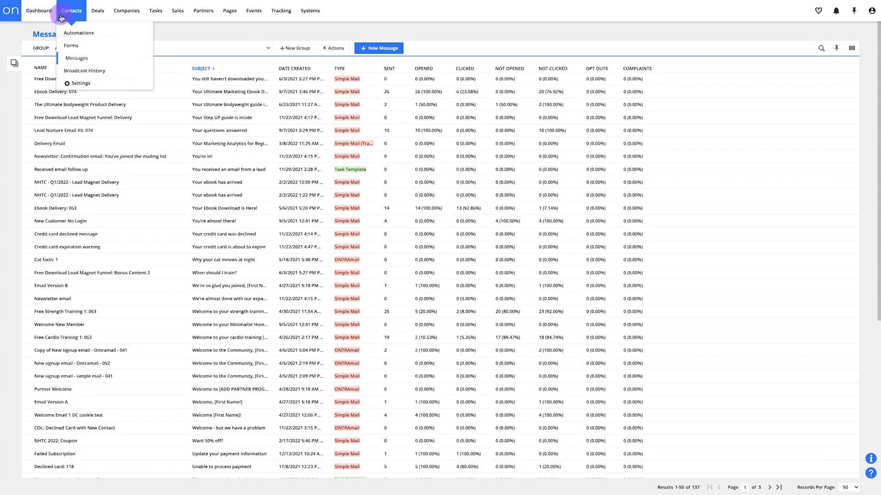
click(96, 33)
click(382, 49)
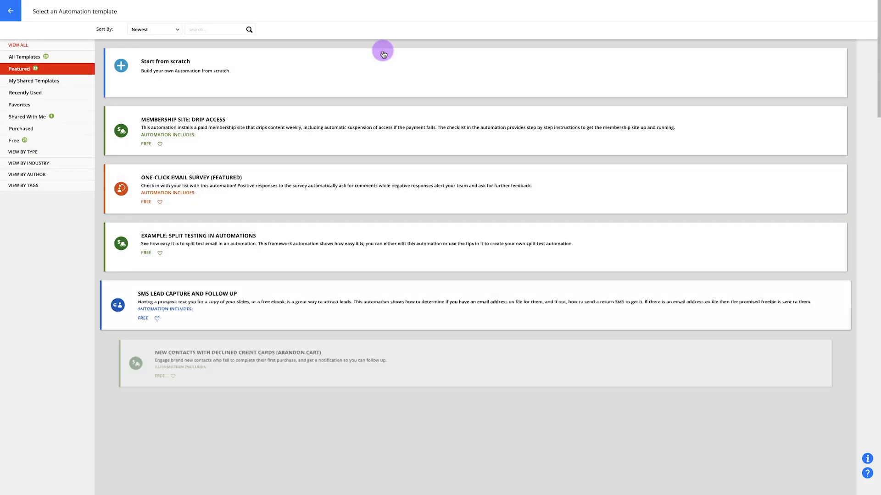
click(383, 55)
click(132, 11)
text(Ebook Delivery)
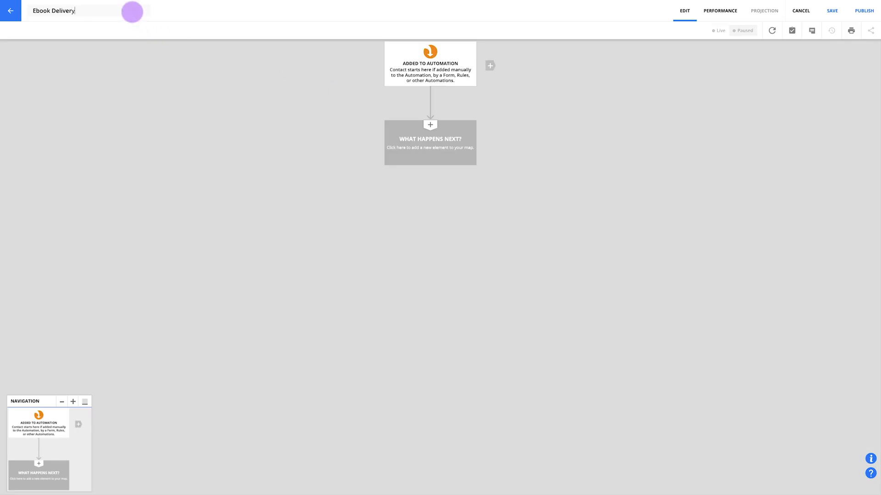
Add a trigger that starts the automation when a contact purchases the Marketing Analytics for Beginners Ebook product.
click(493, 73)
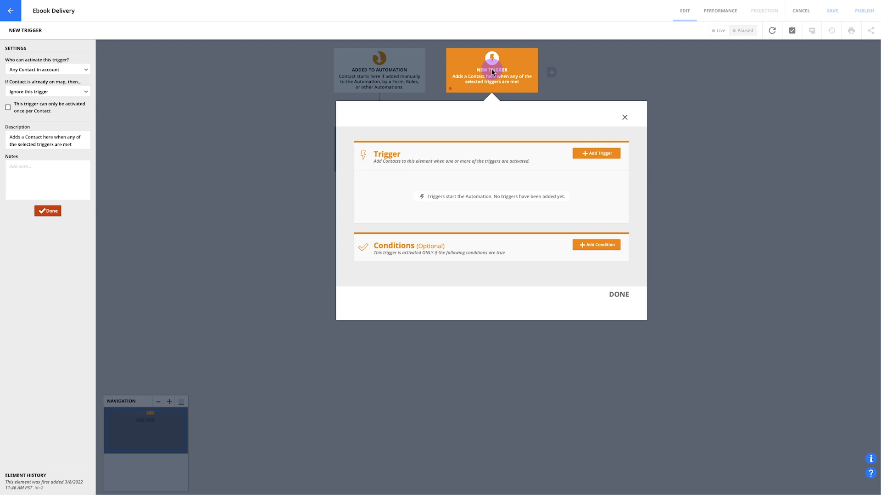
click(597, 159)
text(purchase)
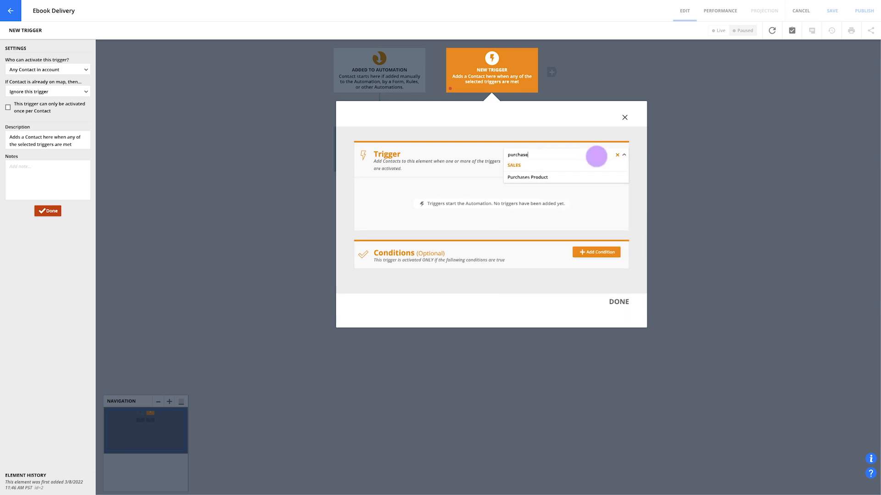
text(s)
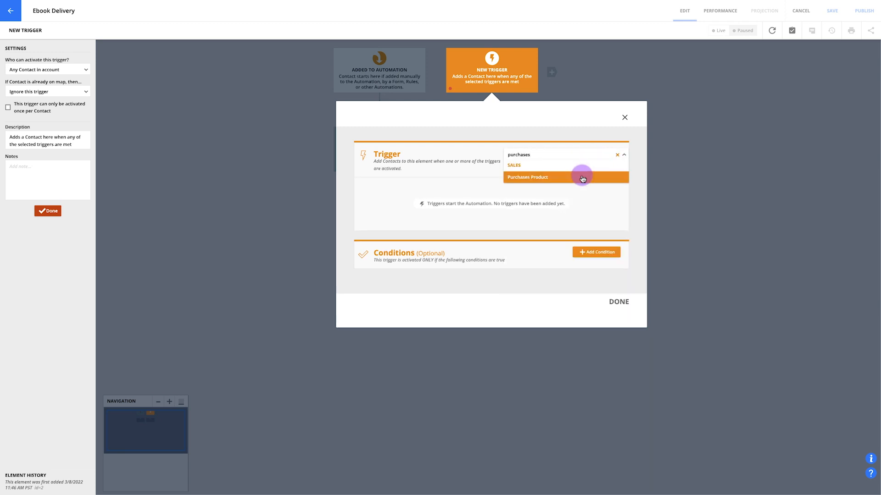
click(580, 177)
click(457, 187)
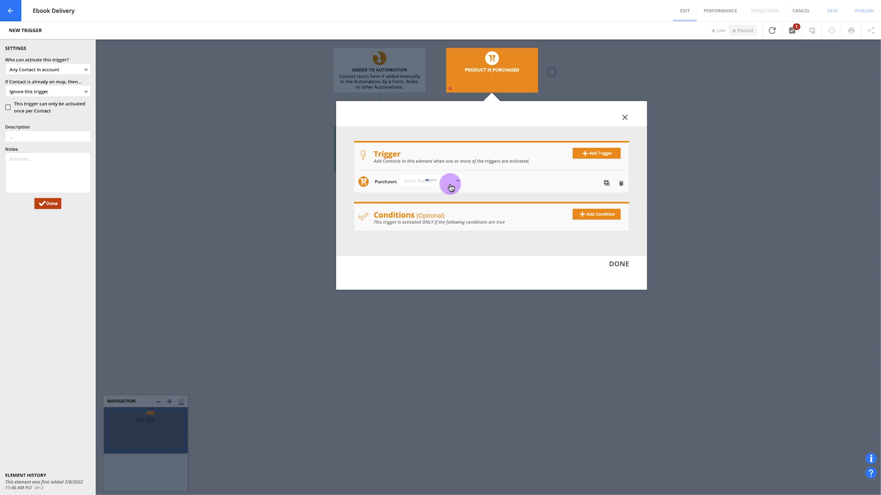
text(mark)
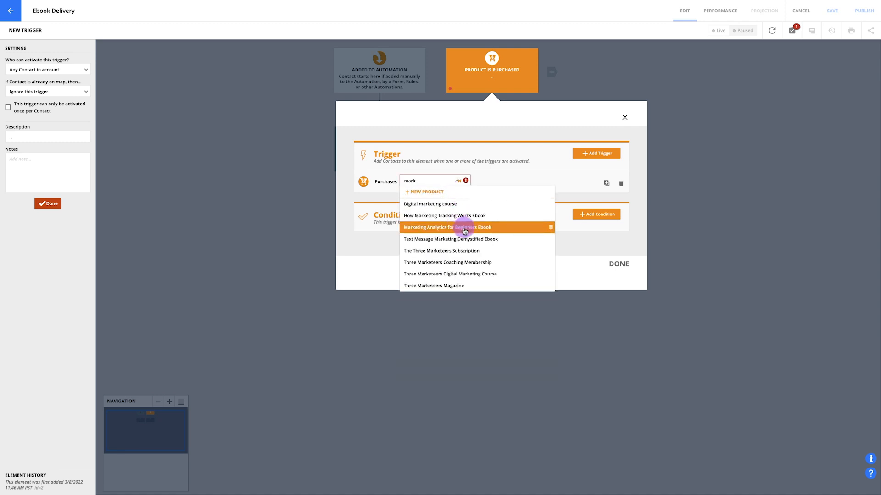
click(500, 229)
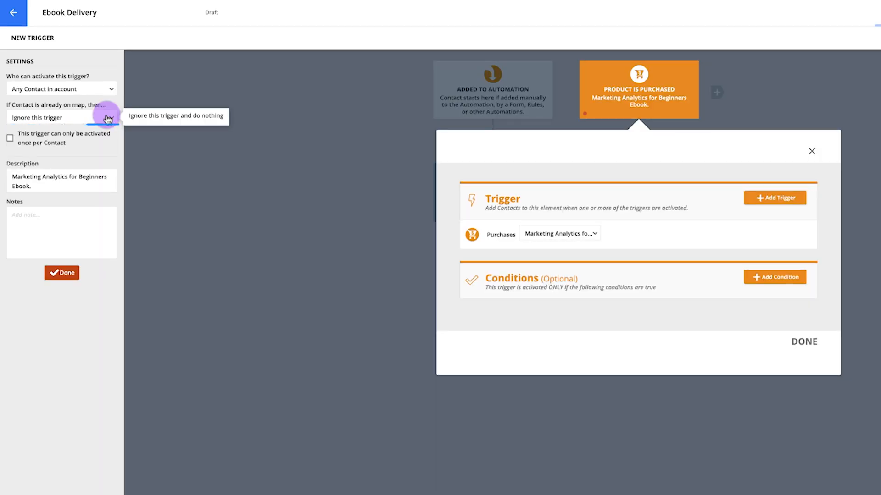
Set the purchase trigger to "Move here when triggered" for contacts already on the map and finish its settings.
click(108, 118)
click(104, 152)
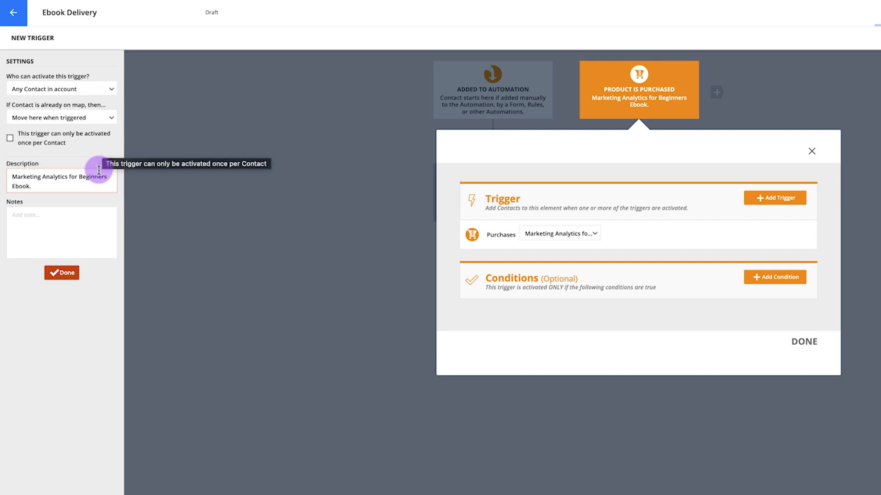
click(56, 277)
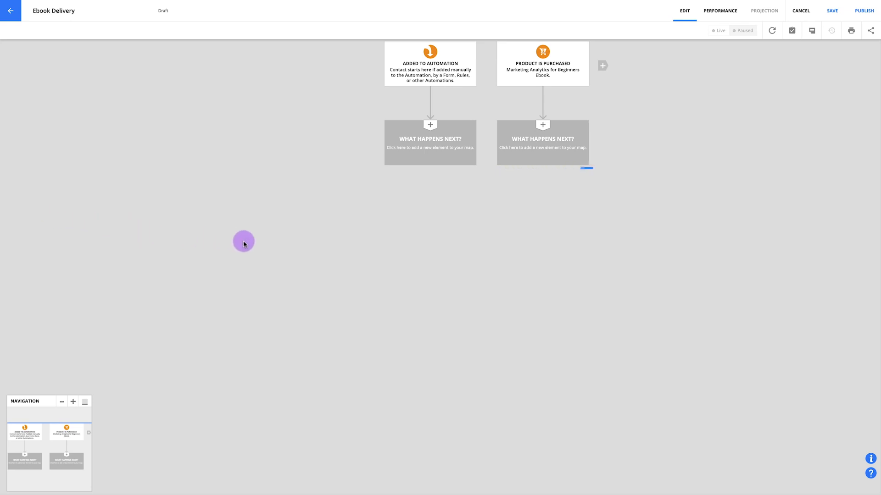
Add a Send an Email element below the Product Is Purchased trigger and set it to send the Delivery Email message.
click(535, 153)
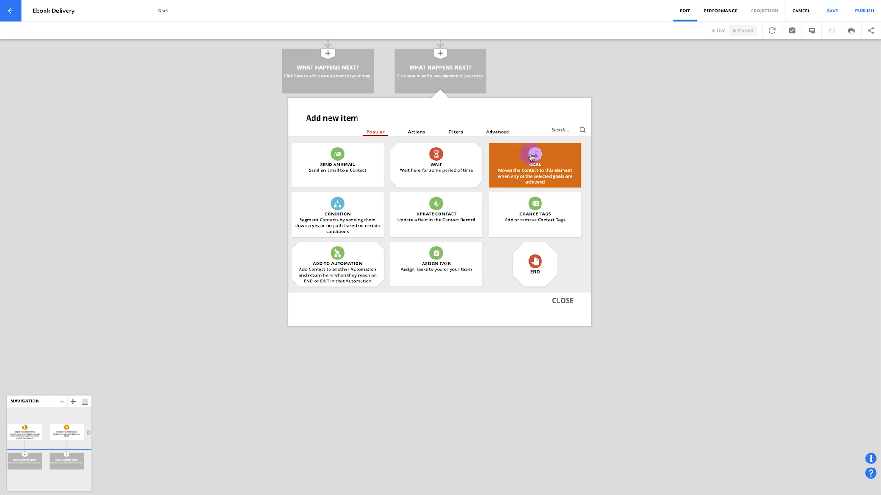
click(416, 132)
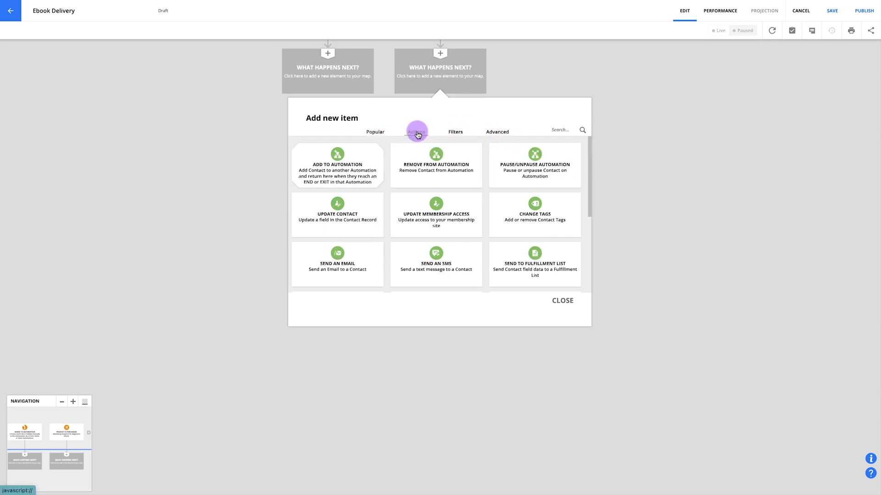
click(357, 259)
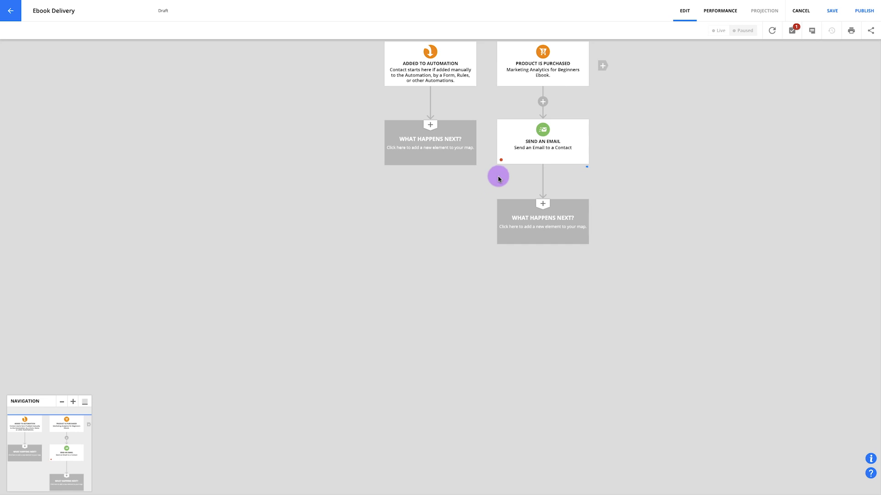
click(519, 160)
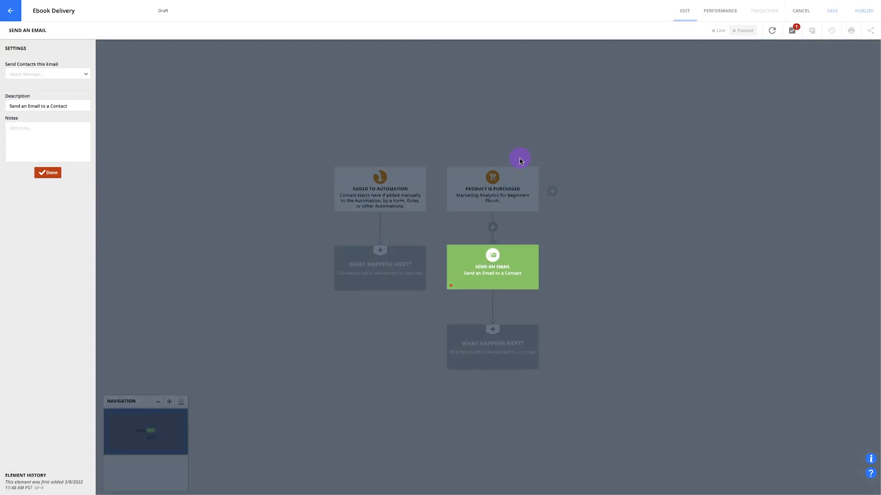
click(109, 95)
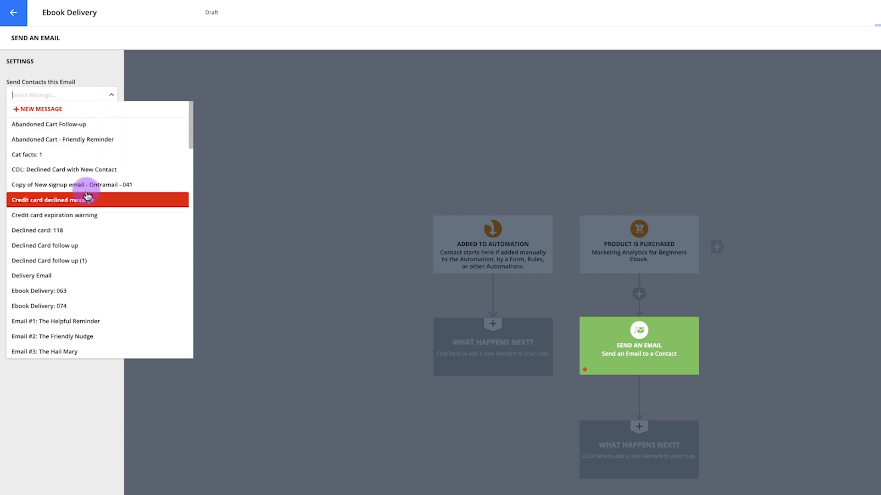
click(69, 275)
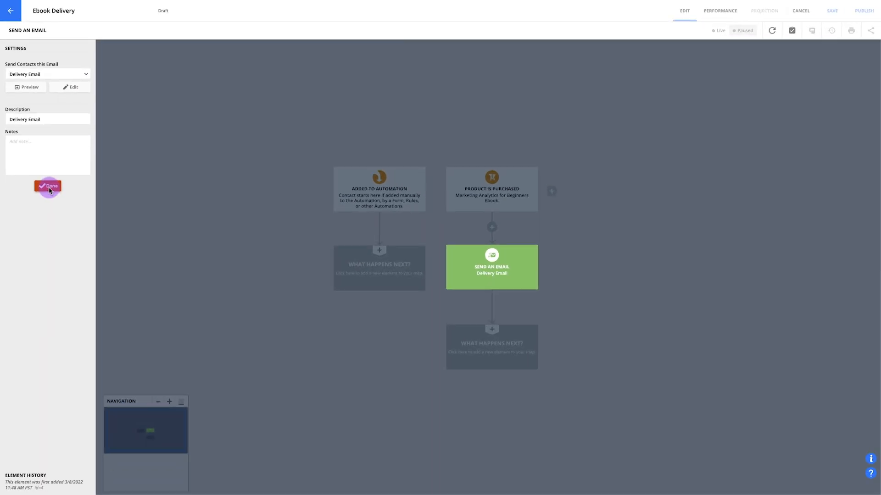
click(48, 186)
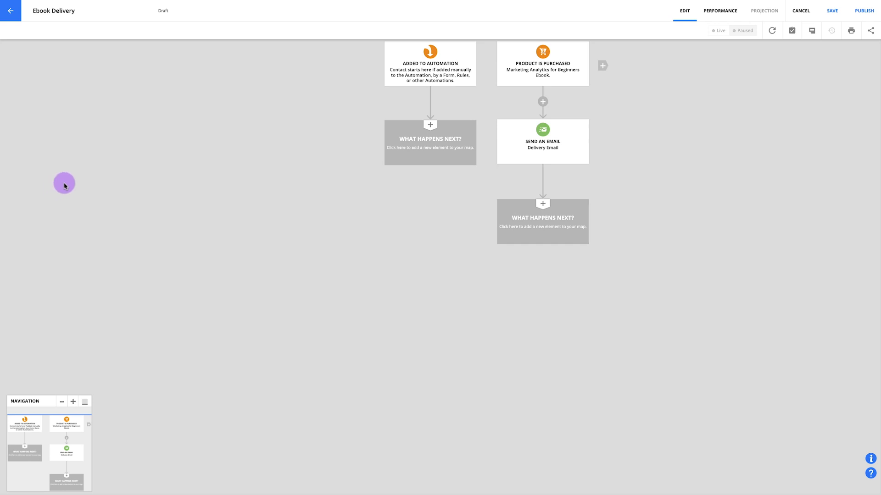
Add a Go To element under the Added to Automation trigger and connect it to the Send an Email element.
click(411, 145)
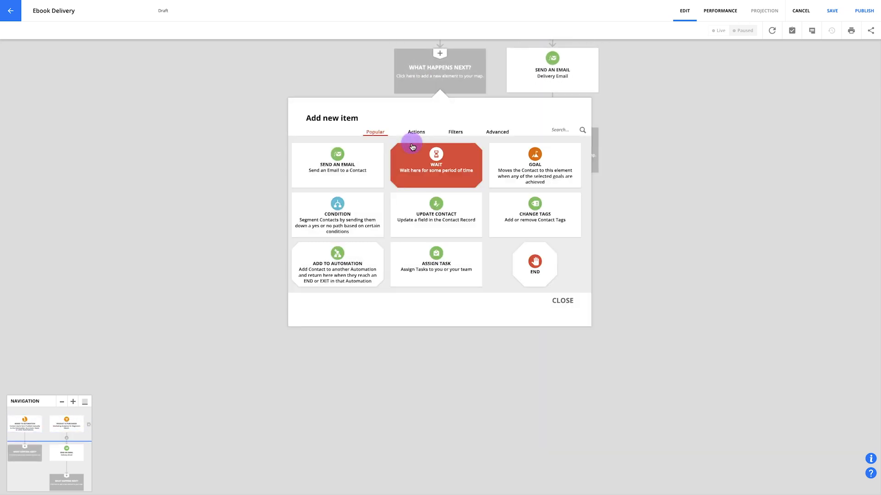
click(456, 137)
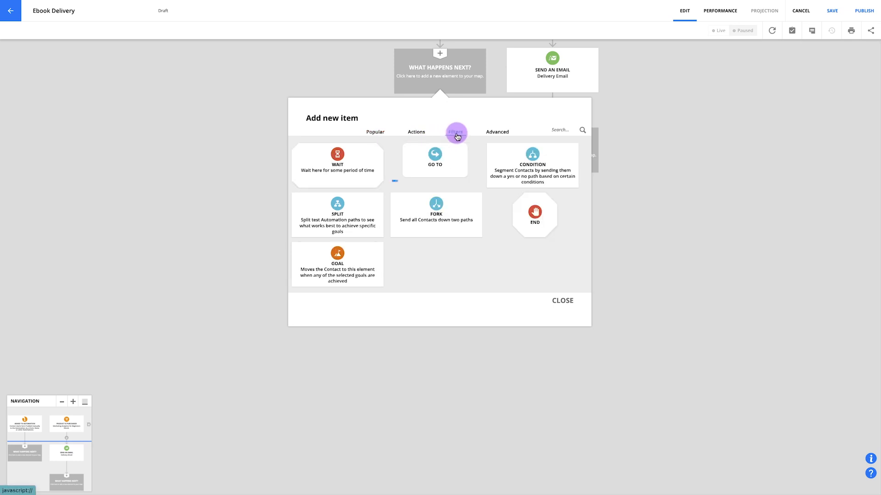
click(453, 157)
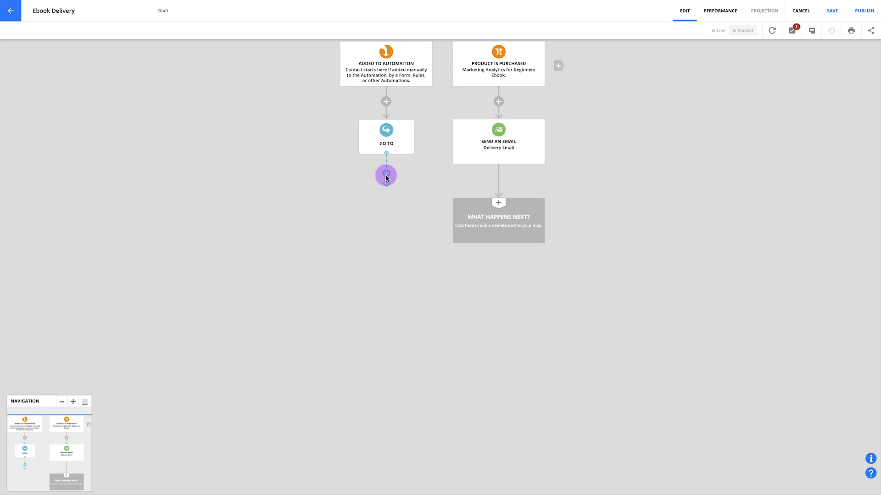
drag(387, 179, 450, 162)
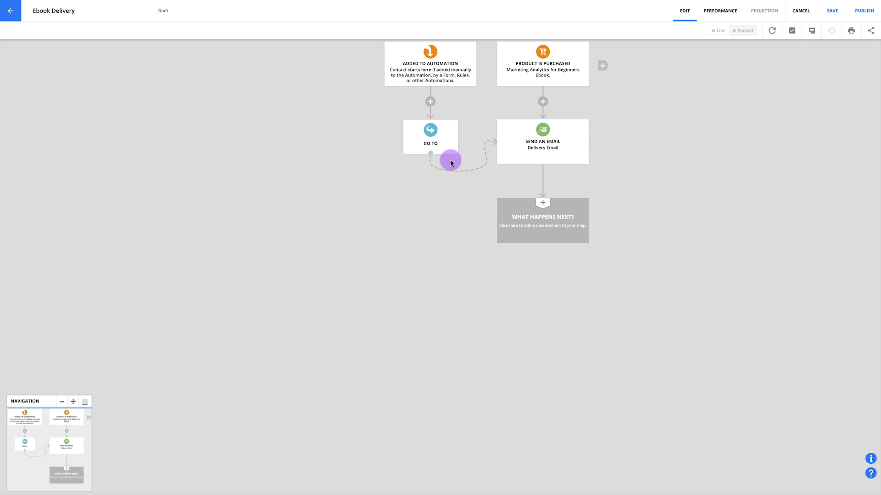
Add an End element after the Delivery Email element to close the automation path.
click(516, 214)
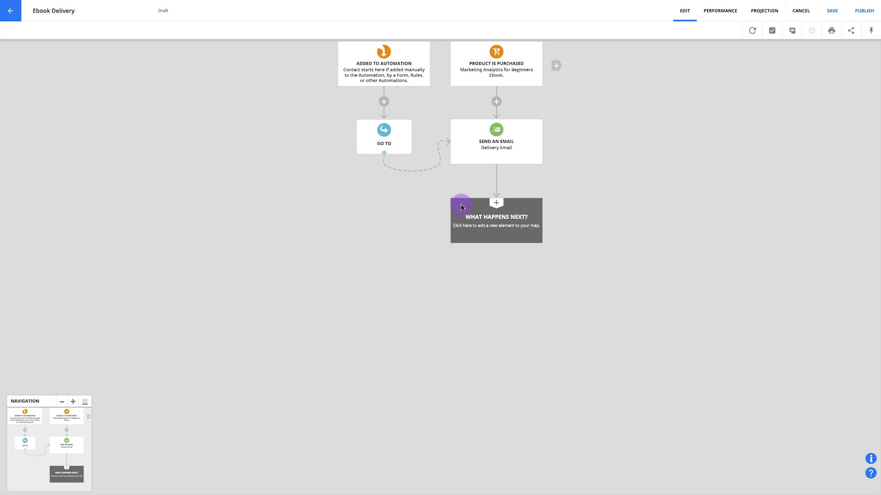
click(461, 207)
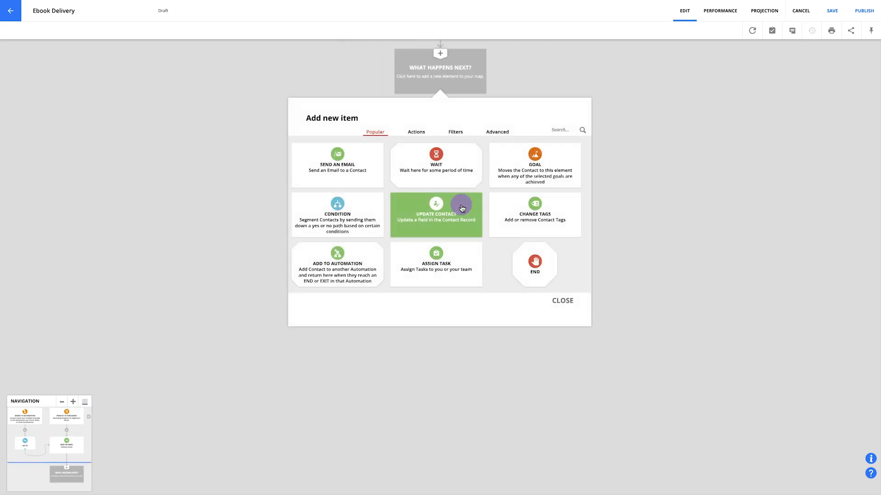
click(464, 131)
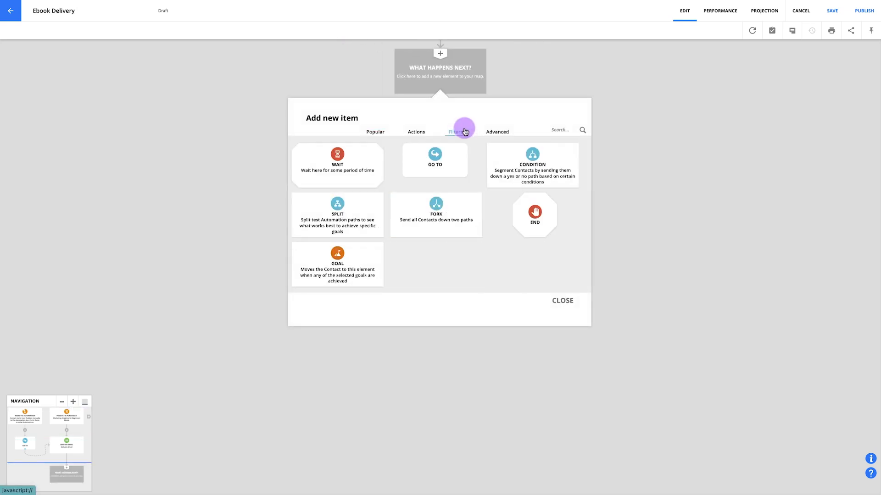
click(522, 221)
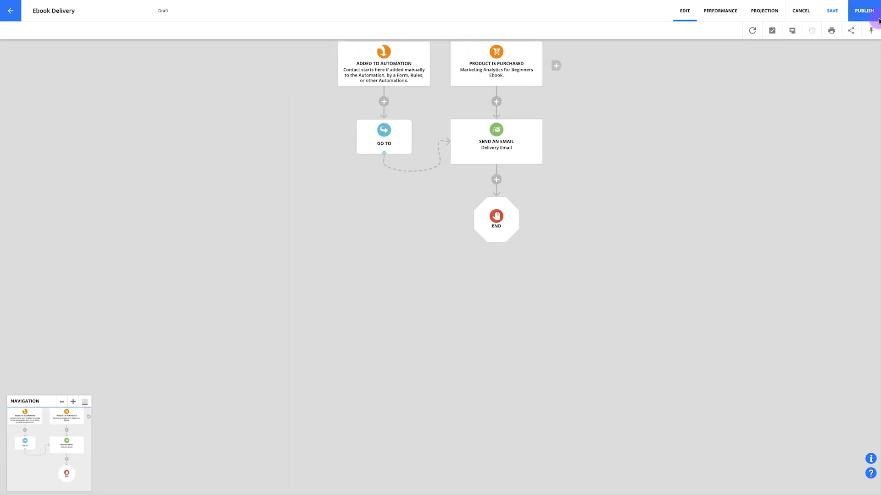
Open the publish confirmation for the Ebook Delivery automation and dismiss it without publishing.
click(865, 11)
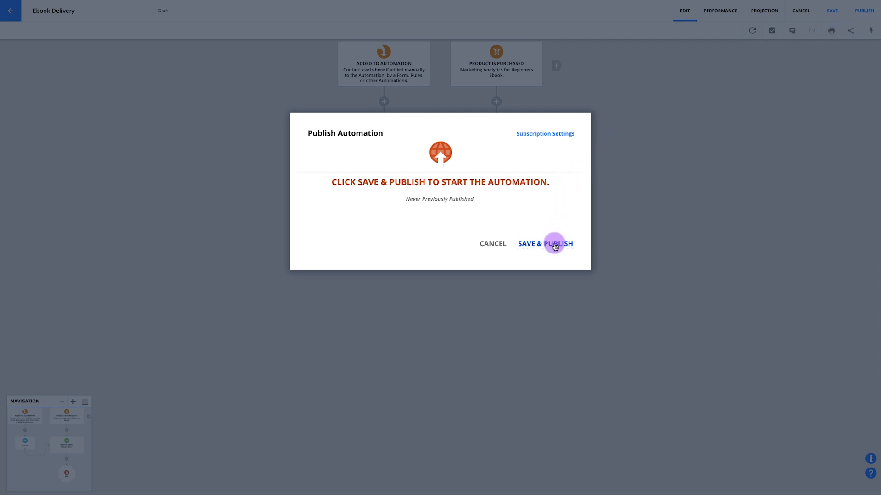
click(493, 243)
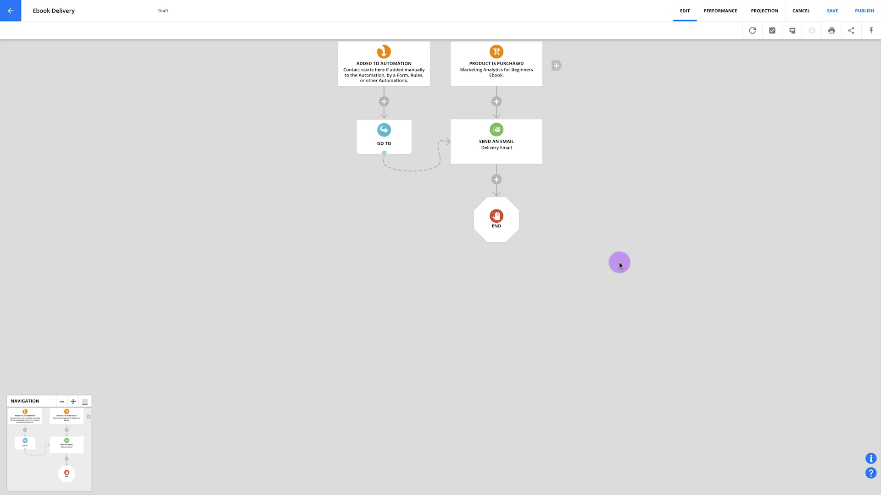